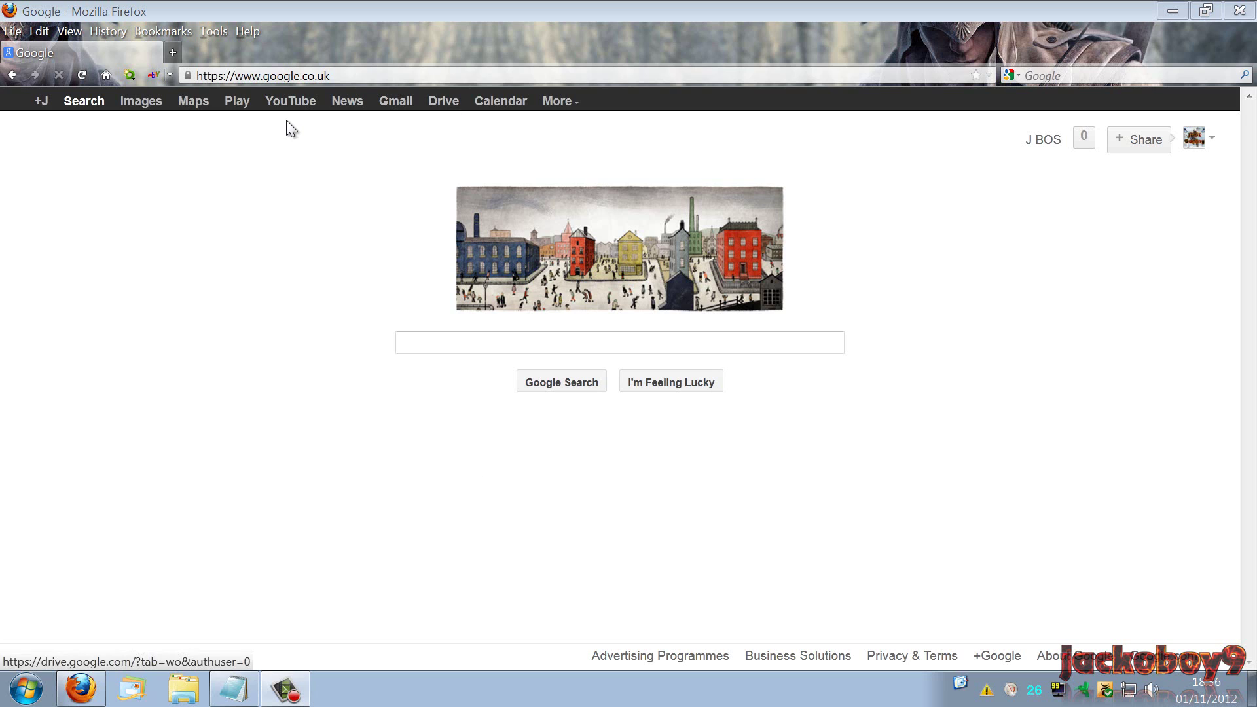
# Step: Load the router's admin page at 192.168.0.1 in Firefox, dismissing the colour scheme notice
pyautogui.click(306, 76)
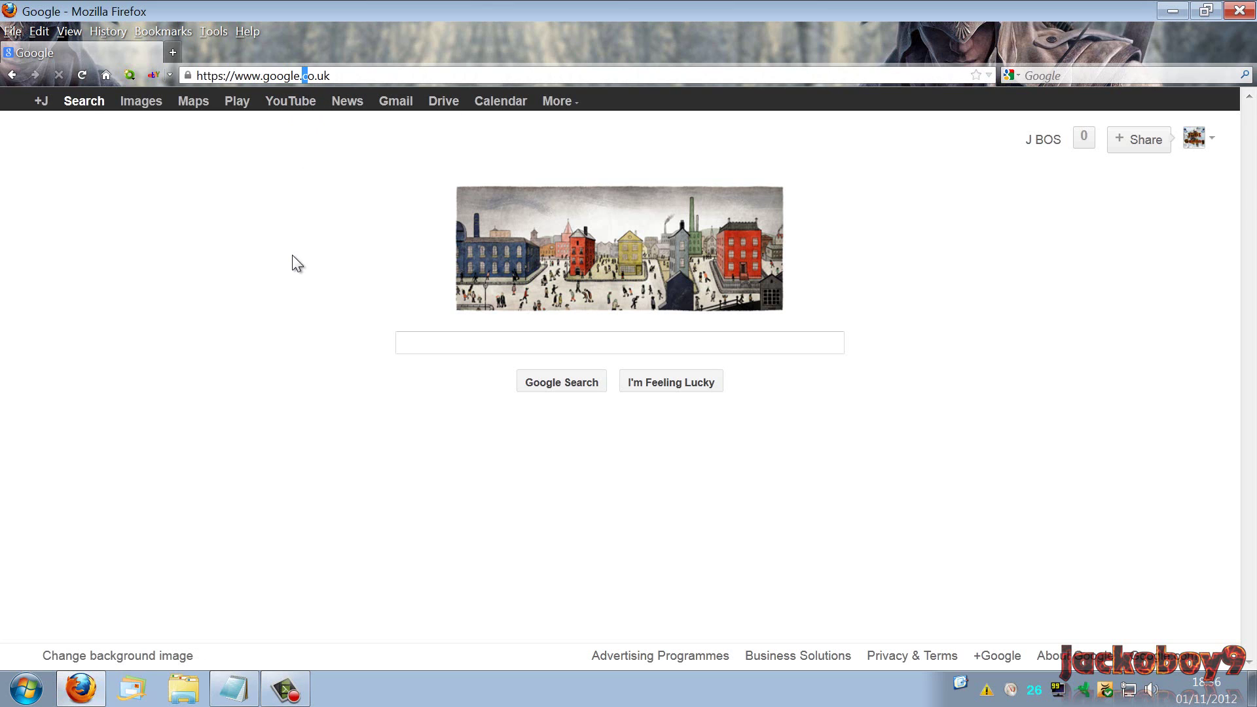
pyautogui.hotkey('ctrl', 'a')
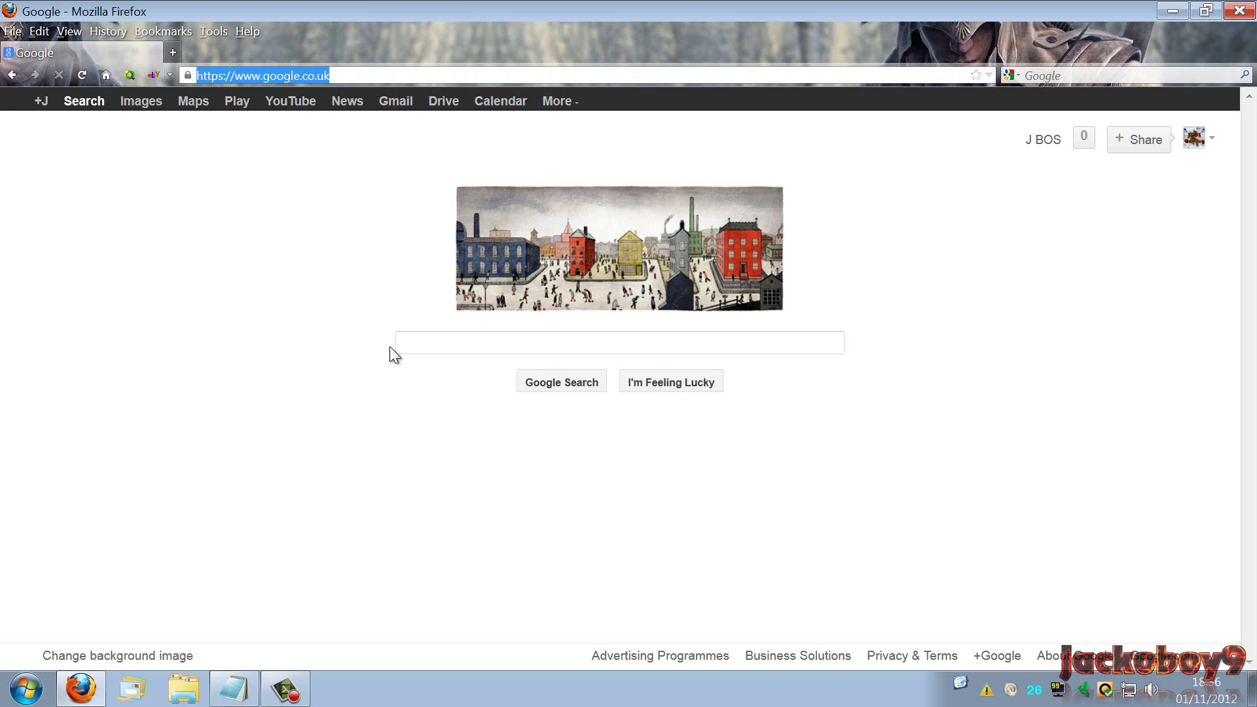
pyautogui.click(417, 352)
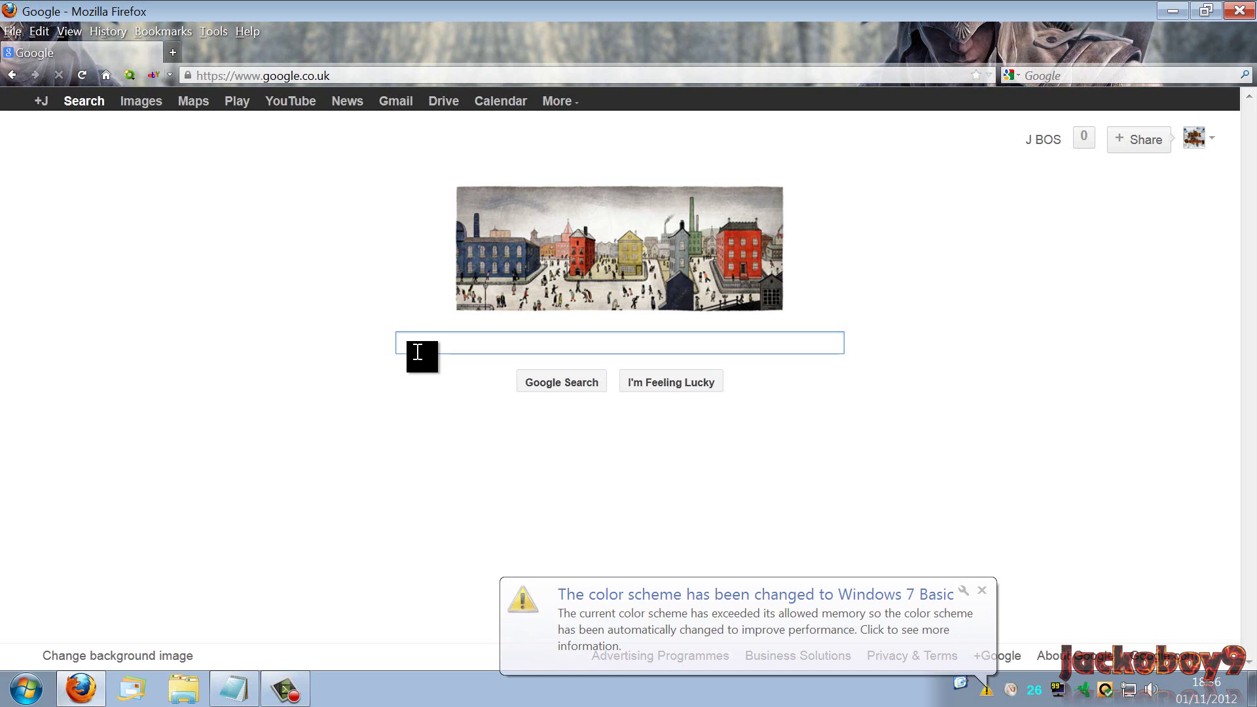
pyautogui.click(981, 591)
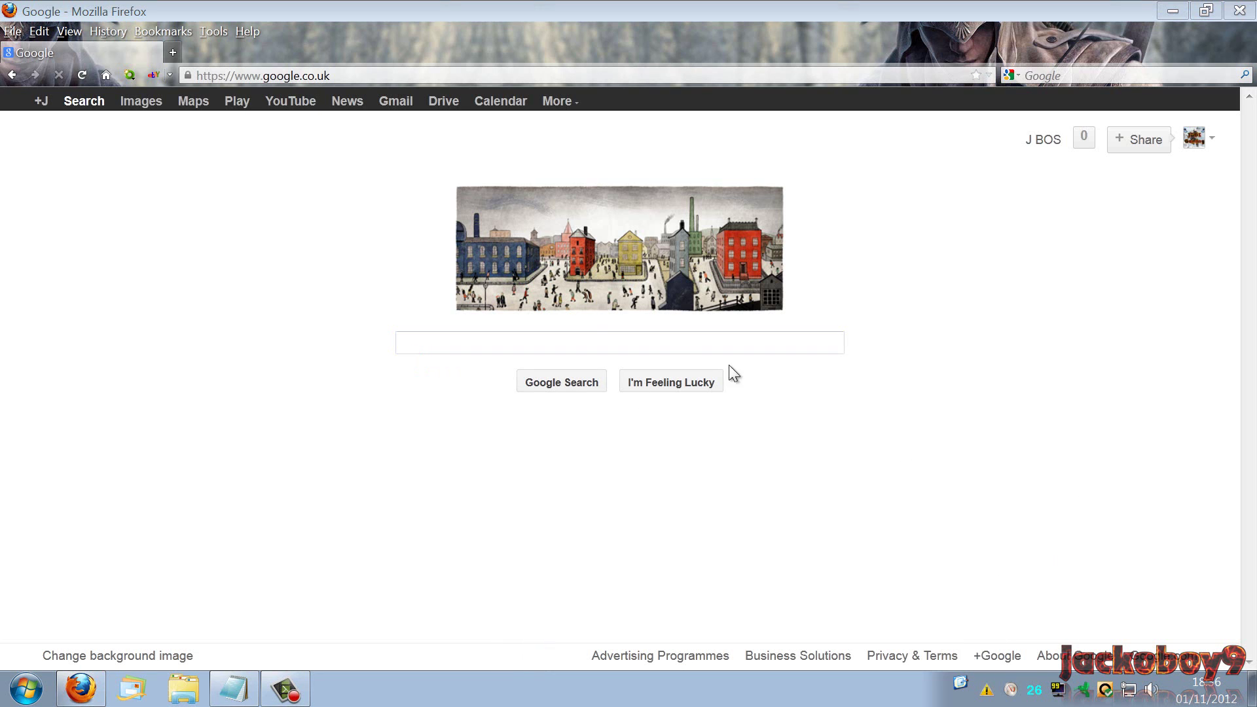
pyautogui.click(252, 75)
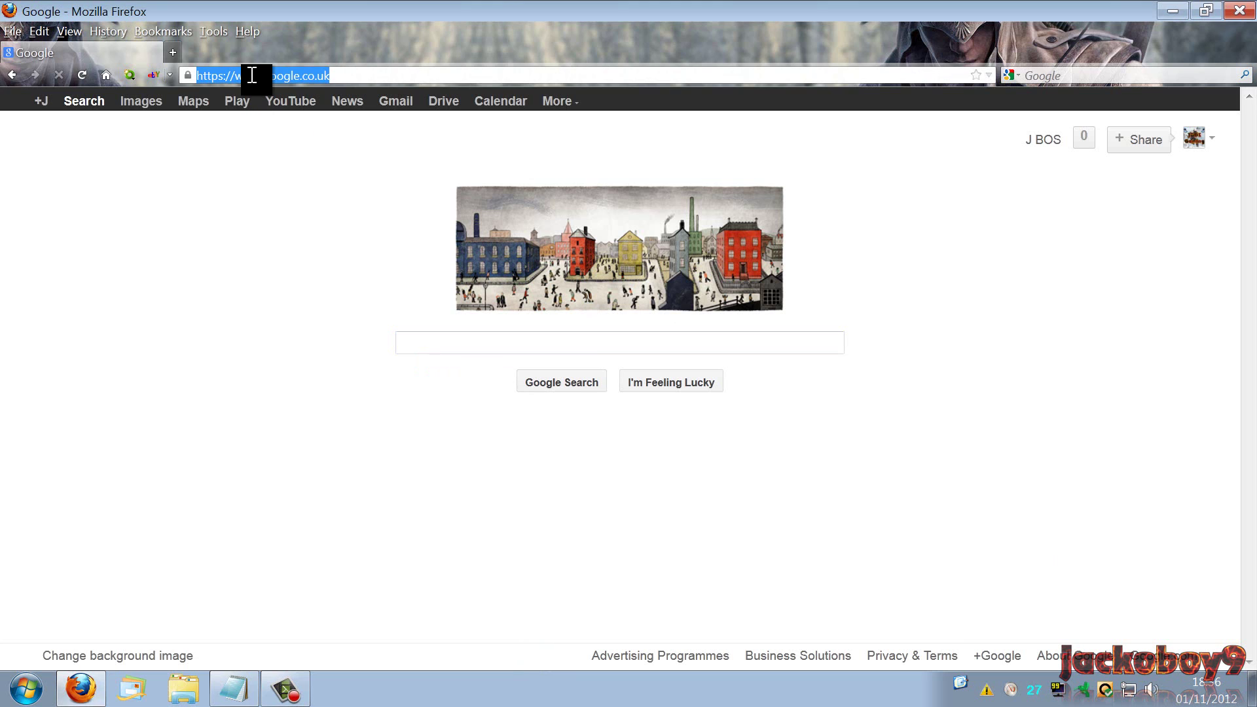
pyautogui.write('192.168.0.1')
pyautogui.press('Return')
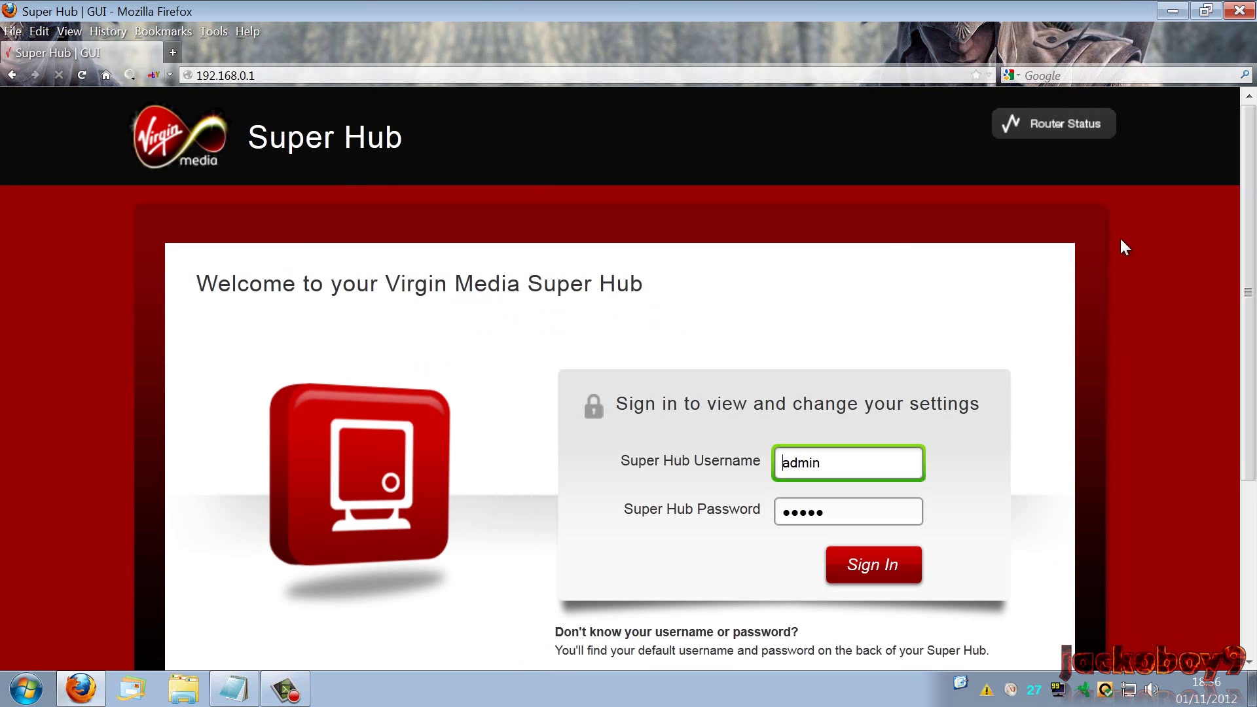
pyautogui.click(250, 76)
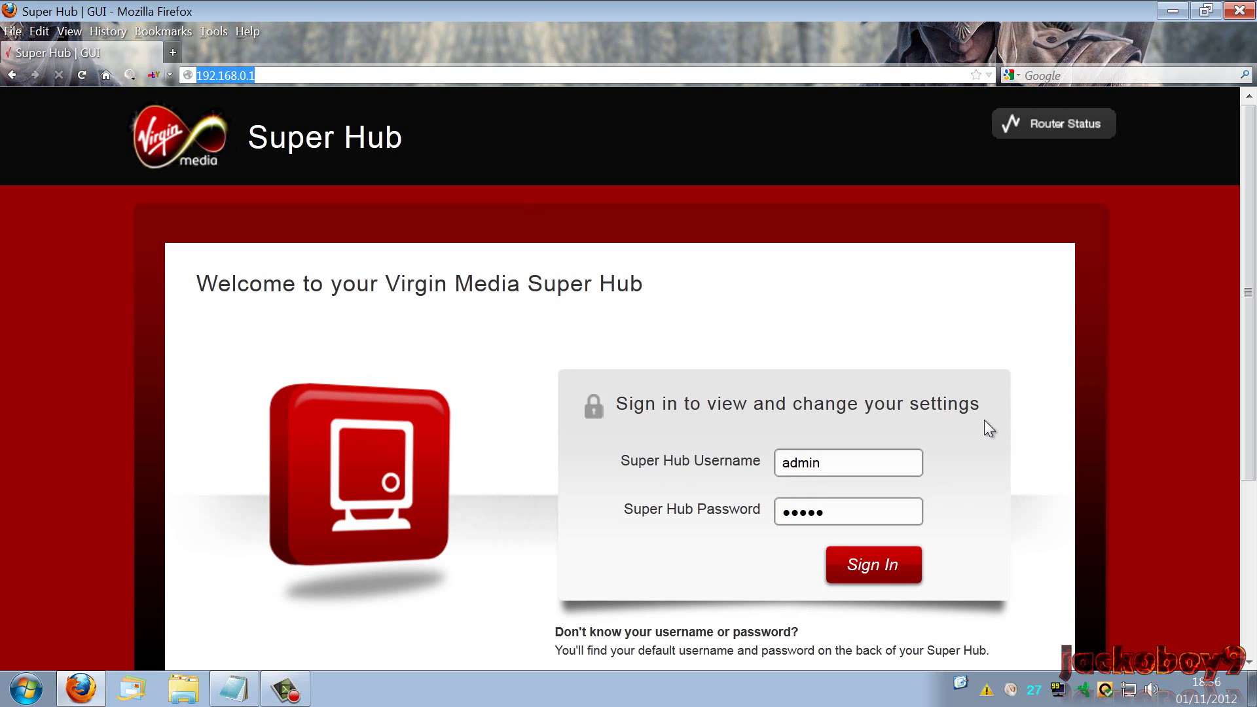
# Step: Sign in to the Super Hub and enter its Advanced Settings
pyautogui.click(906, 578)
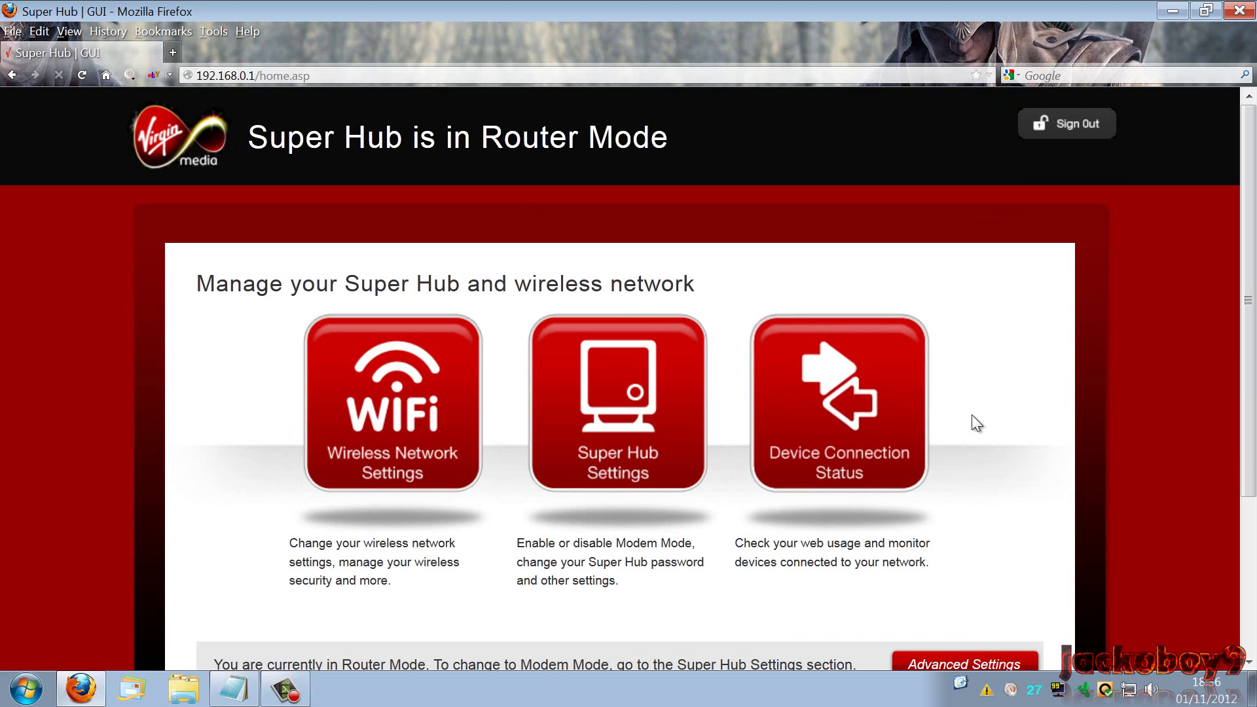
pyautogui.scroll(-3, 971, 414)
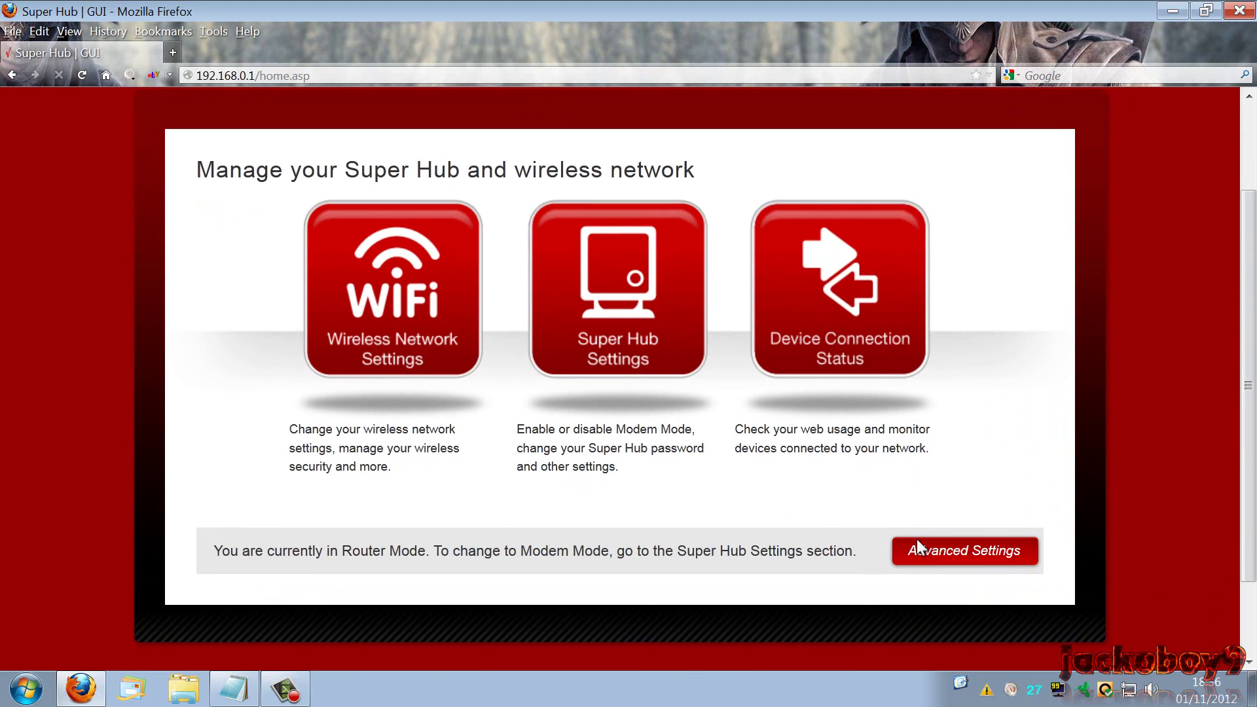
pyautogui.click(917, 550)
pyautogui.click(483, 443)
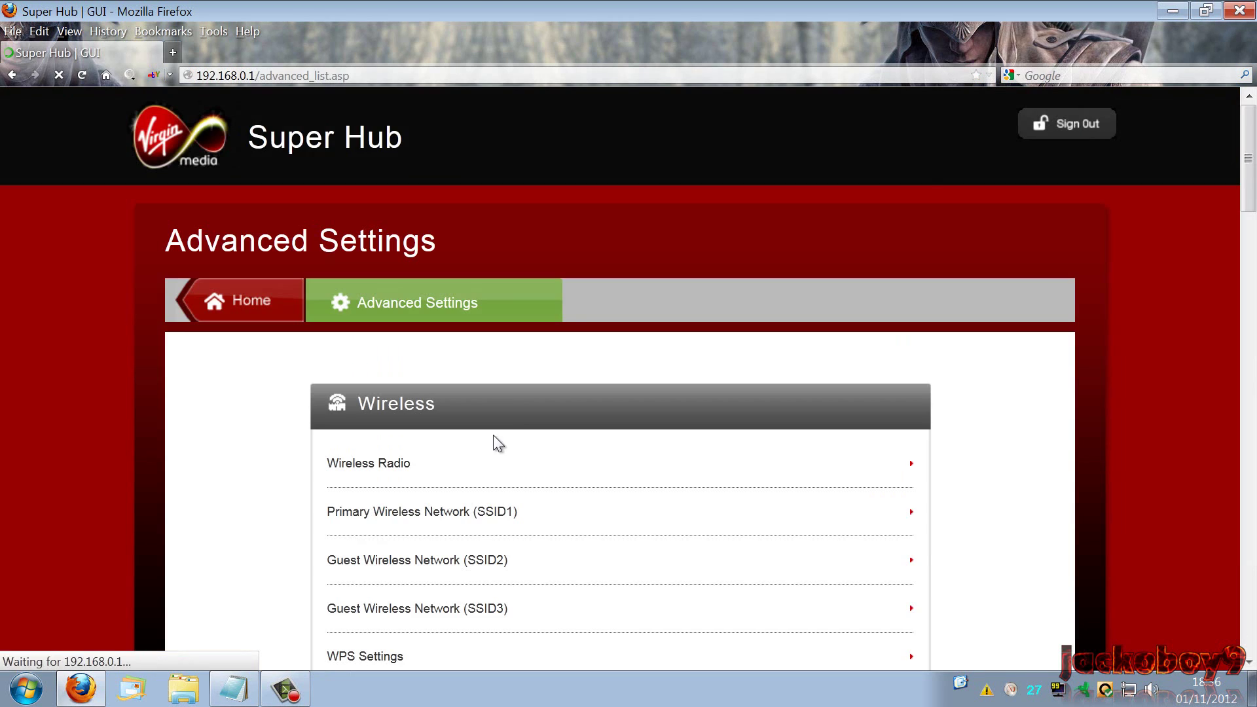
# Step: Look over Port Forwarding's predefined services, then open Port Triggering from the Security list
pyautogui.scroll(-9, 515, 420)
pyautogui.scroll(-6, 514, 422)
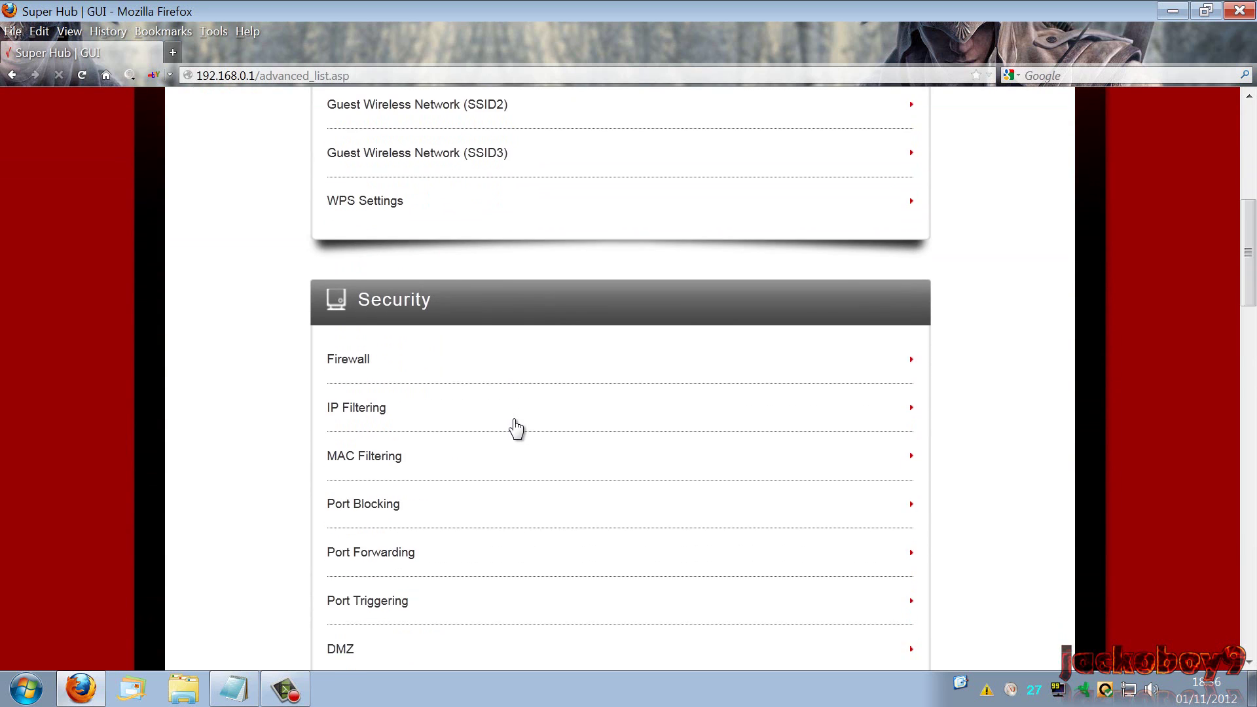
pyautogui.click(393, 439)
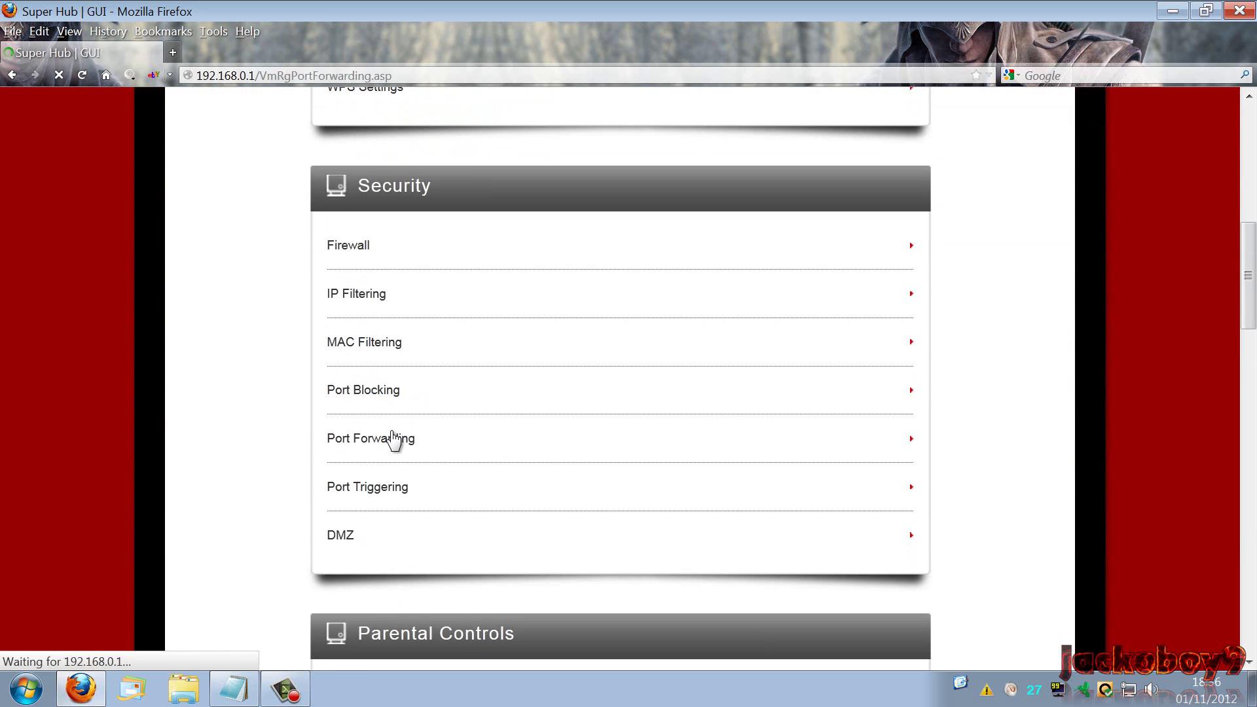
pyautogui.scroll(-9, 591, 429)
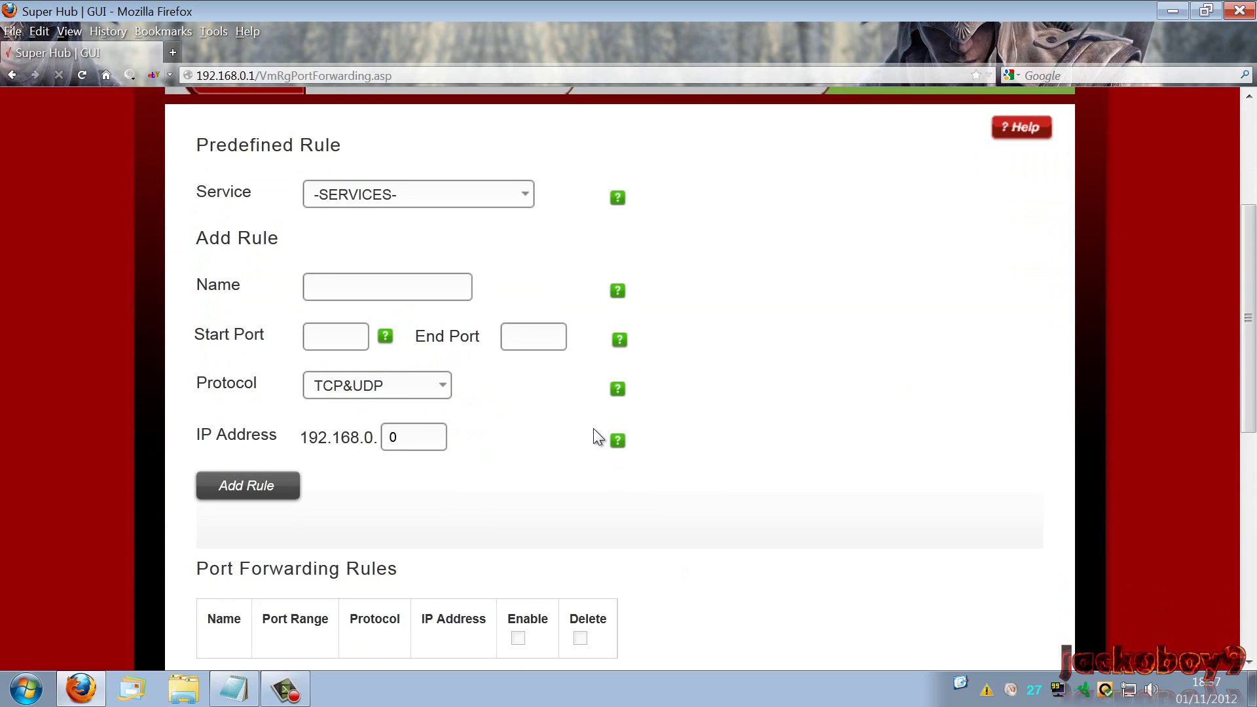
pyautogui.scroll(6, 590, 429)
pyautogui.scroll(3, 590, 430)
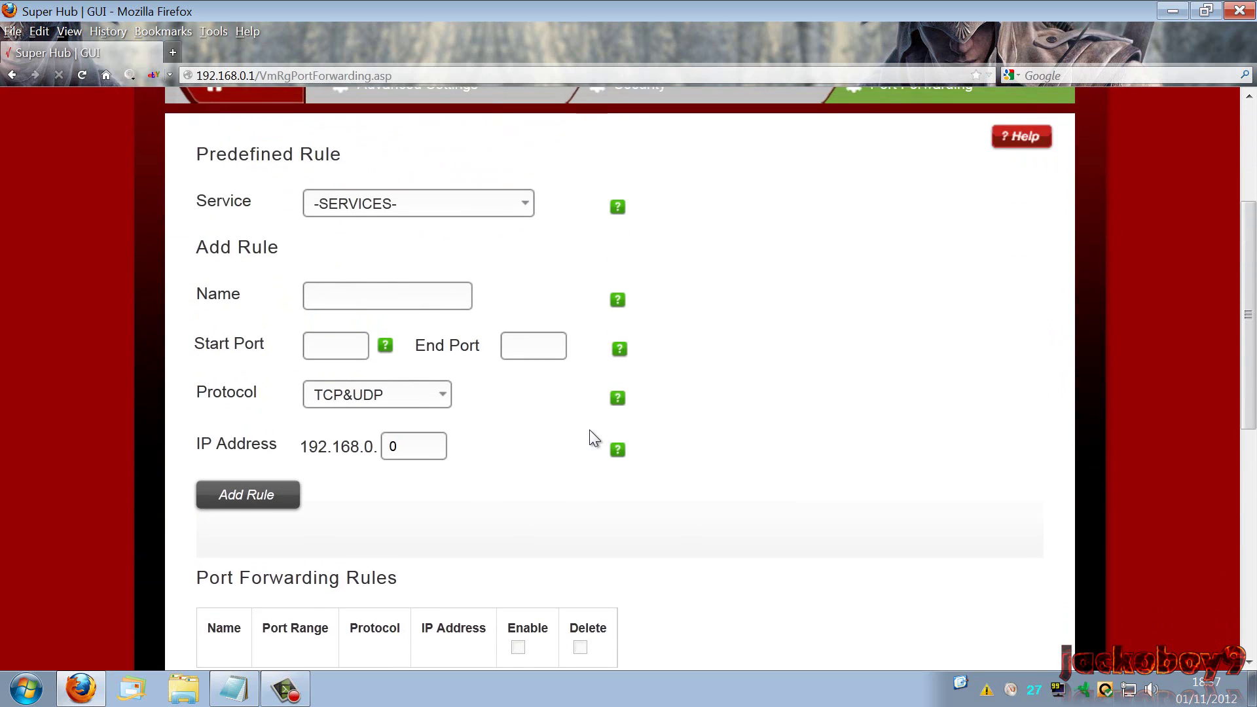
pyautogui.click(477, 314)
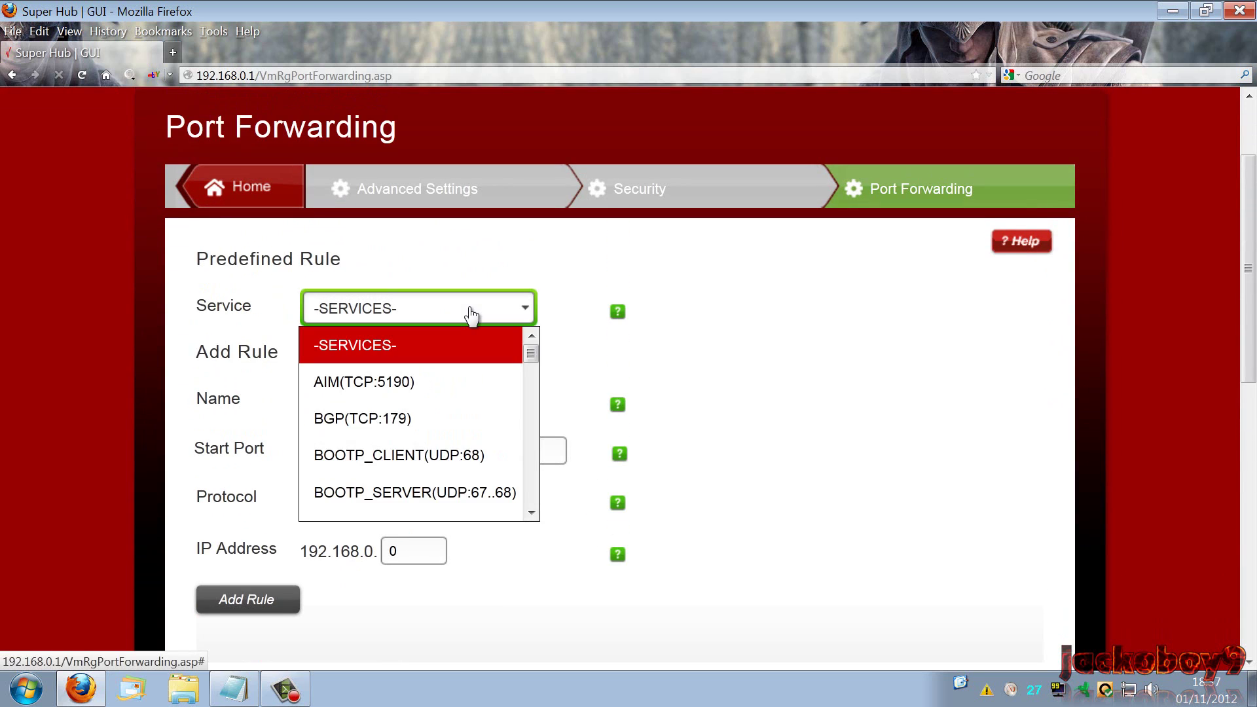
pyautogui.click(645, 224)
pyautogui.click(627, 188)
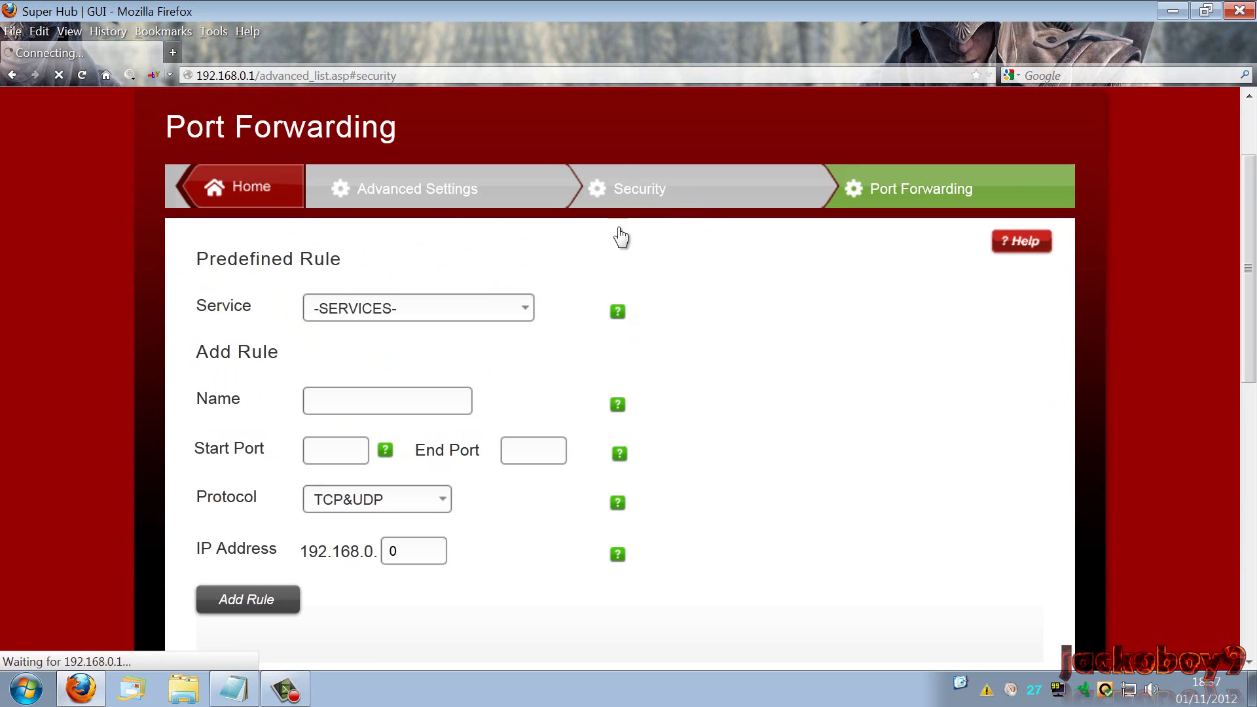
pyautogui.scroll(-2, 487, 495)
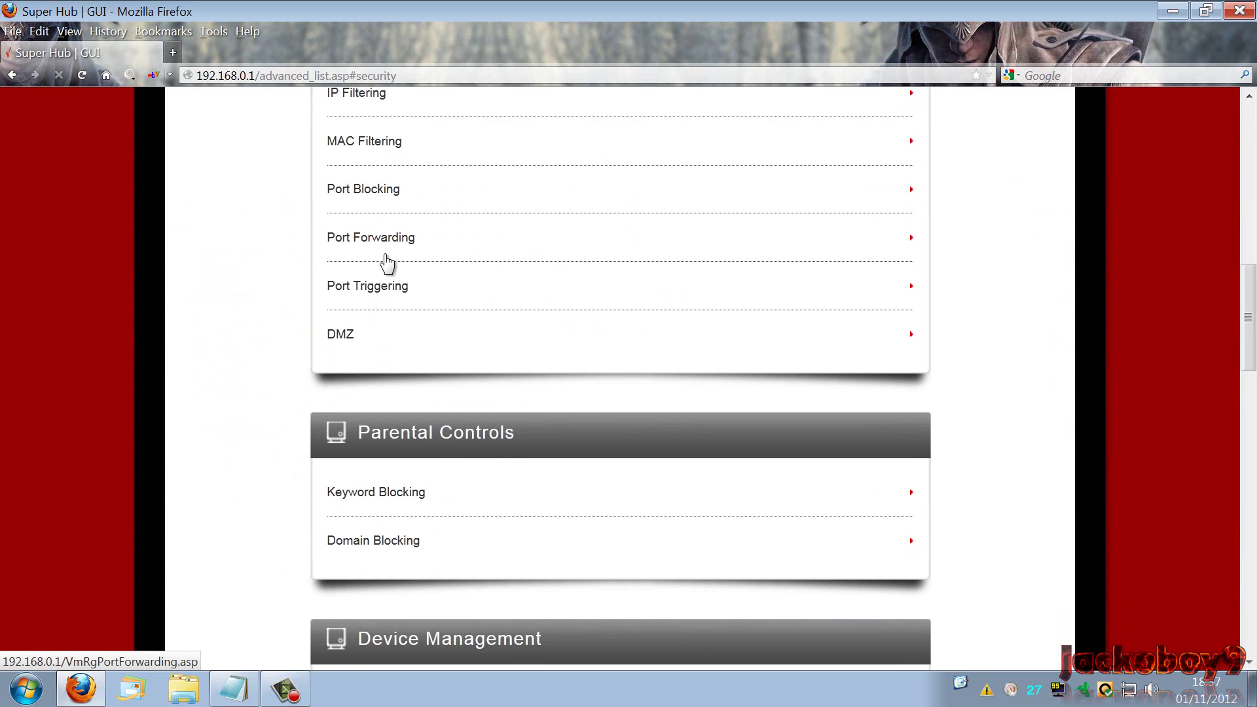
pyautogui.click(380, 291)
pyautogui.scroll(-10, 435, 396)
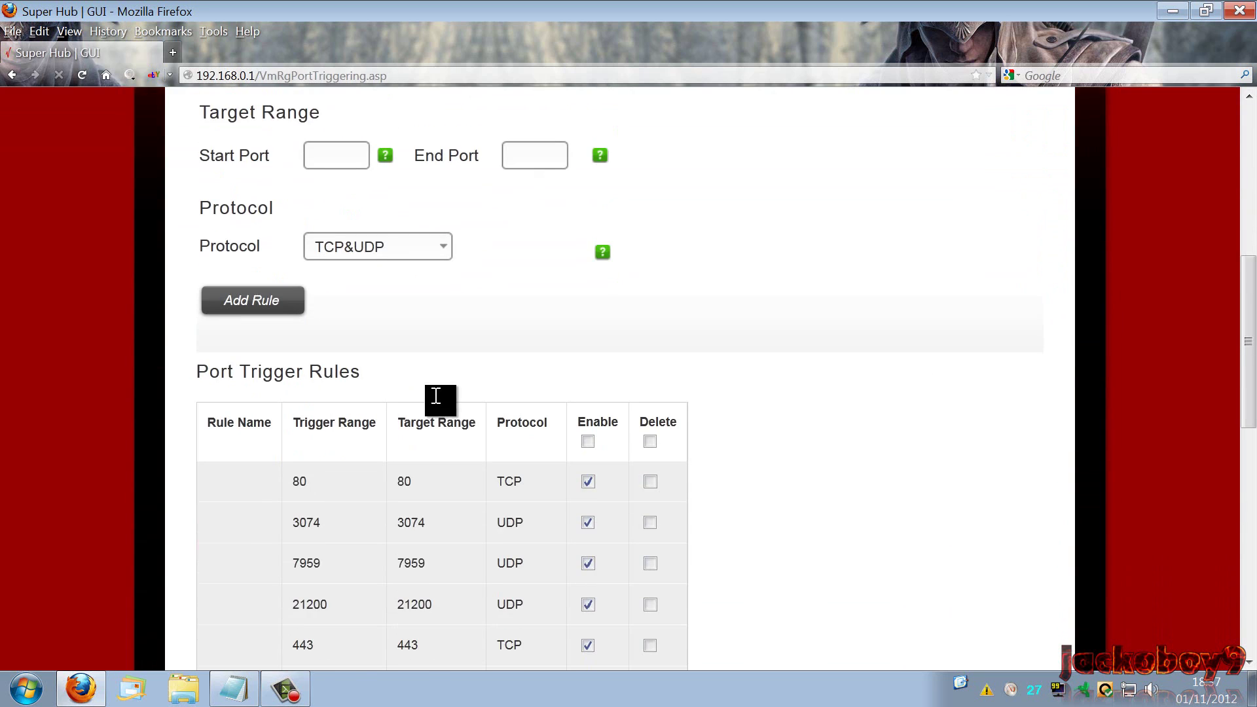
pyautogui.scroll(10, 495, 389)
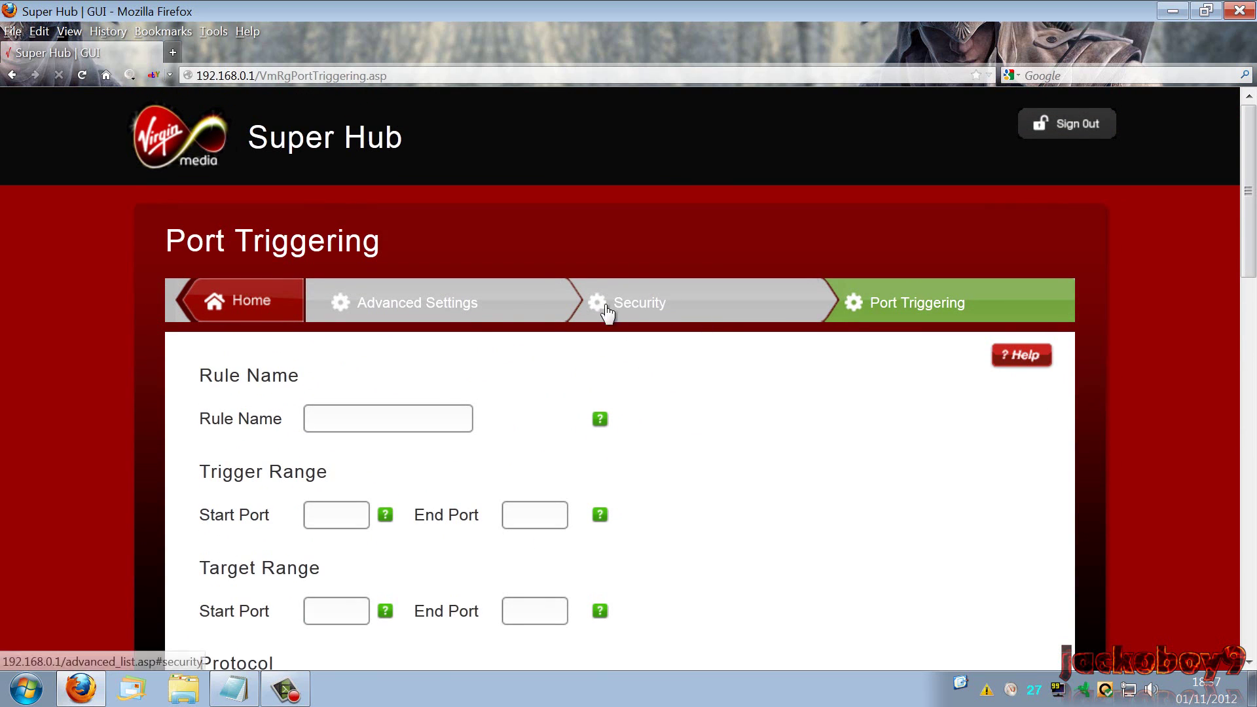
pyautogui.click(452, 308)
pyautogui.scroll(-10, 471, 392)
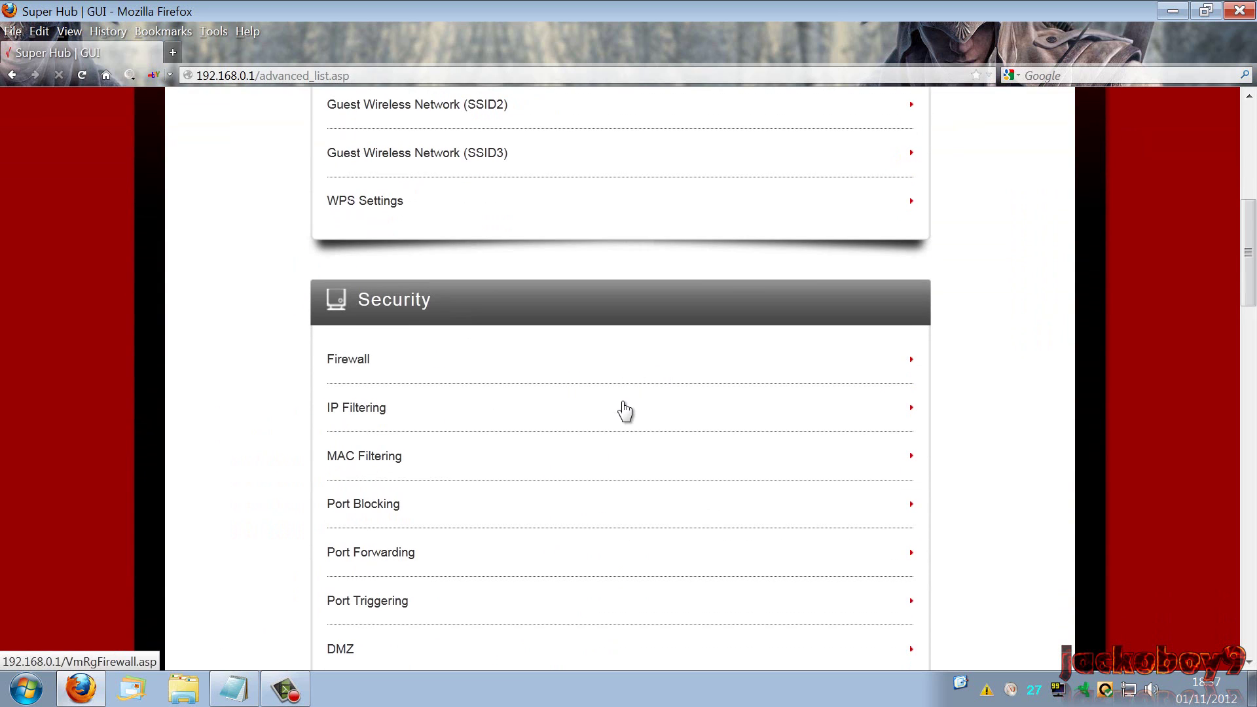
pyautogui.scroll(-3, 623, 411)
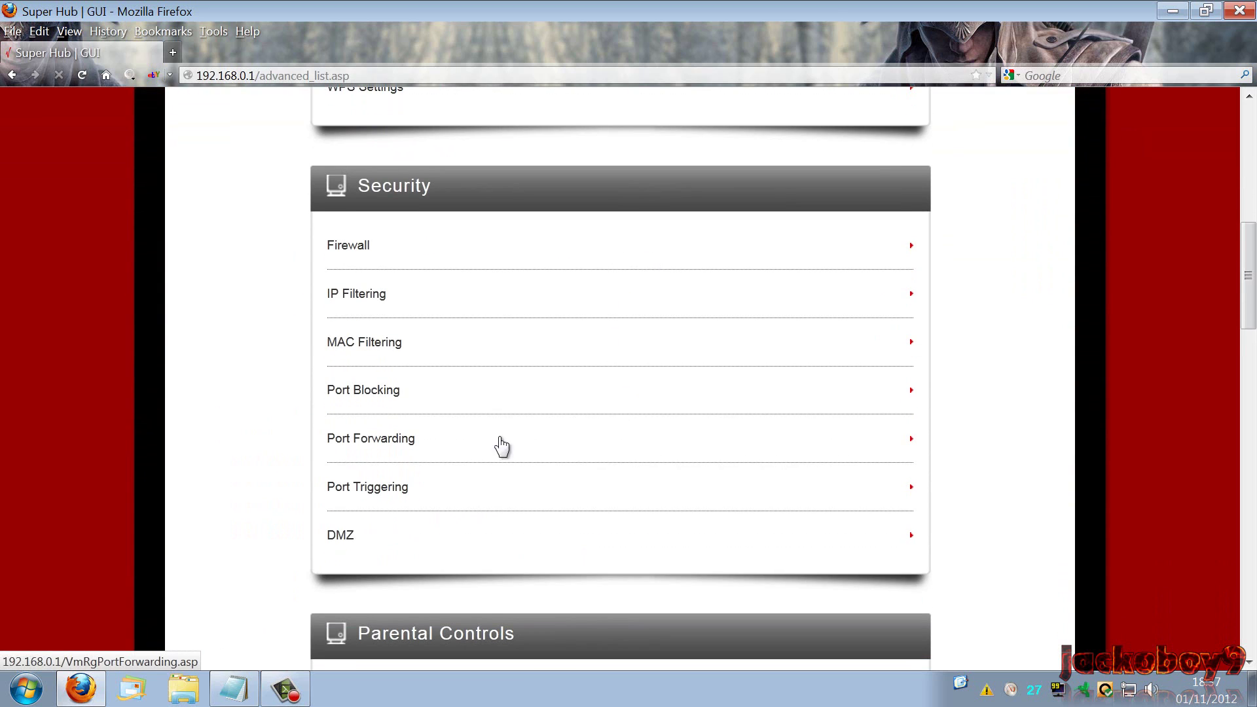
pyautogui.click(380, 496)
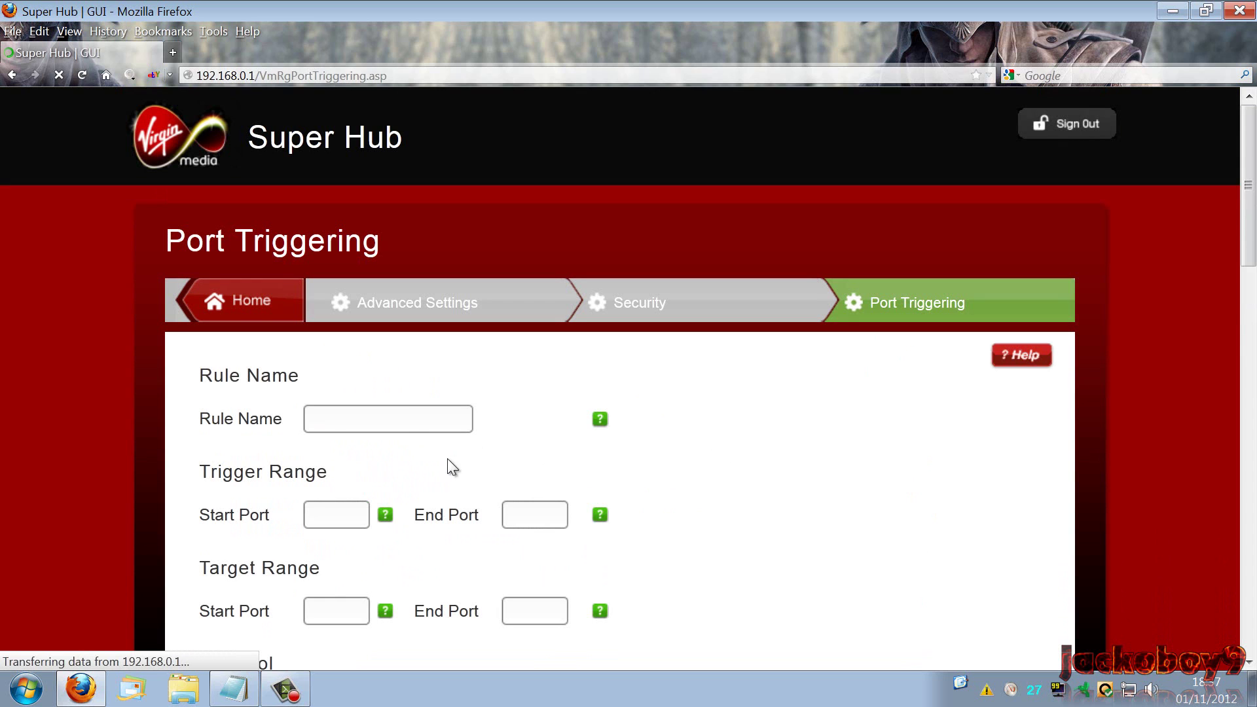
pyautogui.scroll(-3, 382, 422)
pyautogui.click(367, 313)
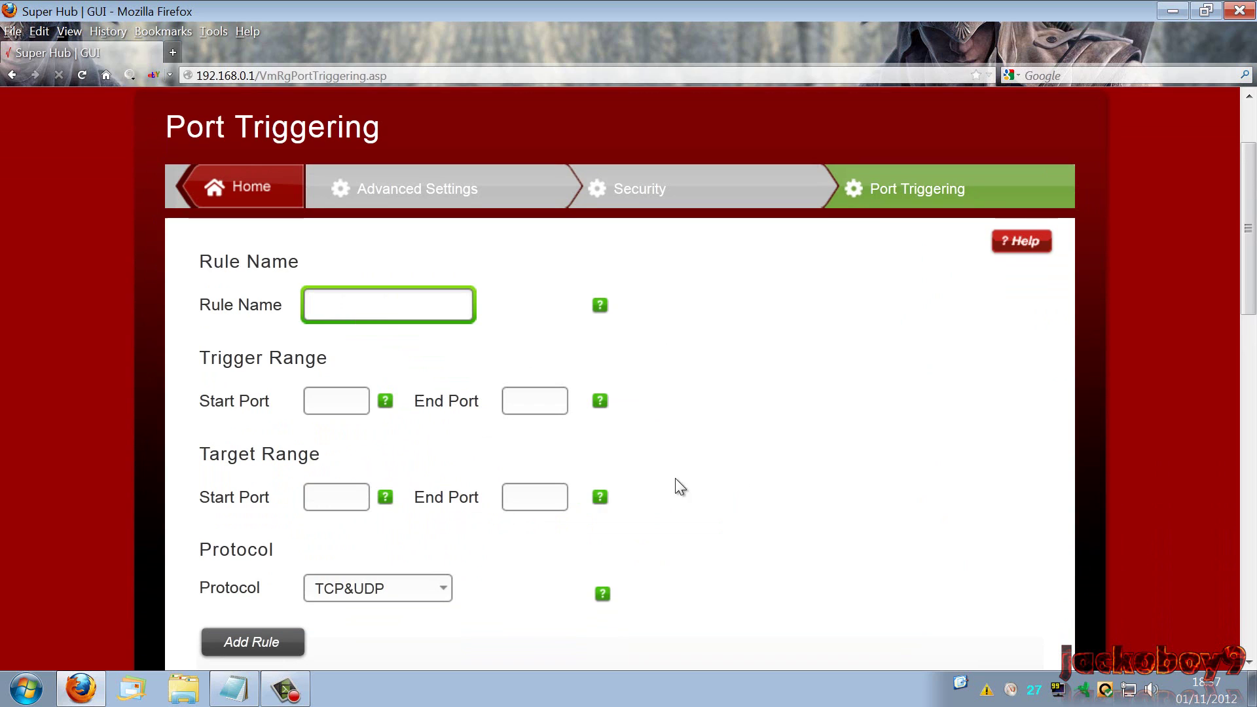
pyautogui.scroll(-7, 698, 471)
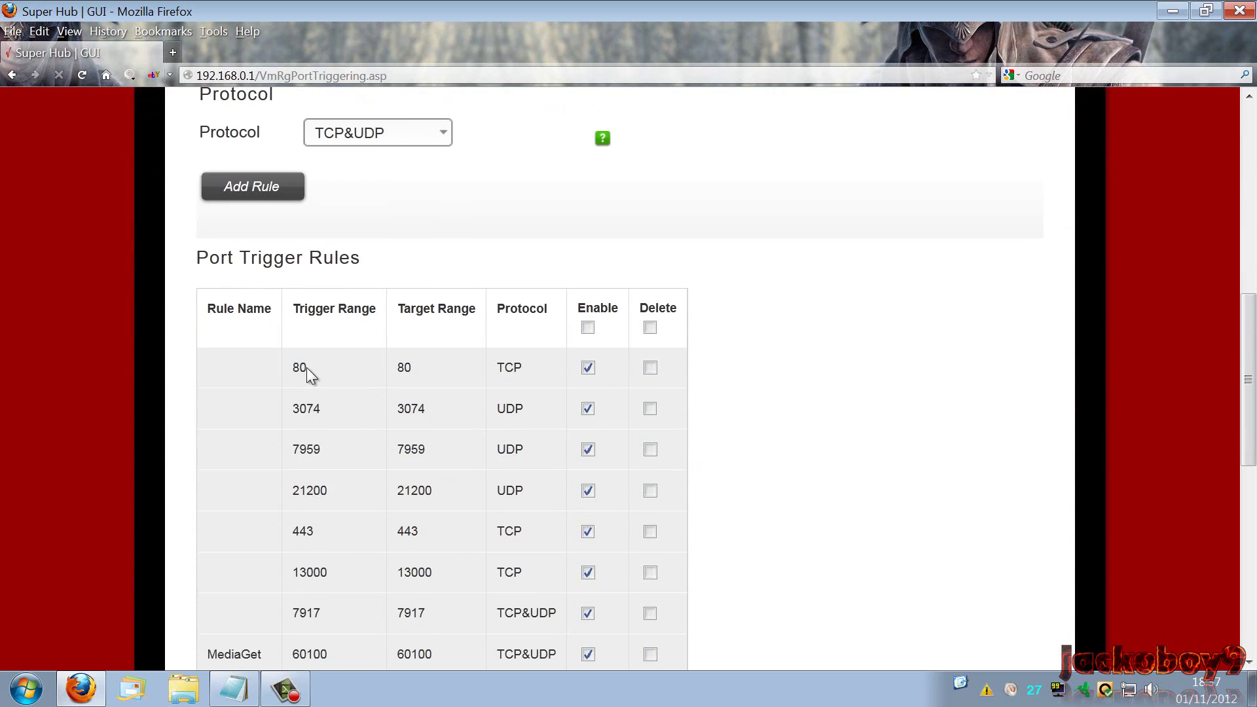
pyautogui.moveTo(292, 366); pyautogui.dragTo(484, 564)
pyautogui.scroll(-2, 484, 564)
pyautogui.scroll(1, 457, 526)
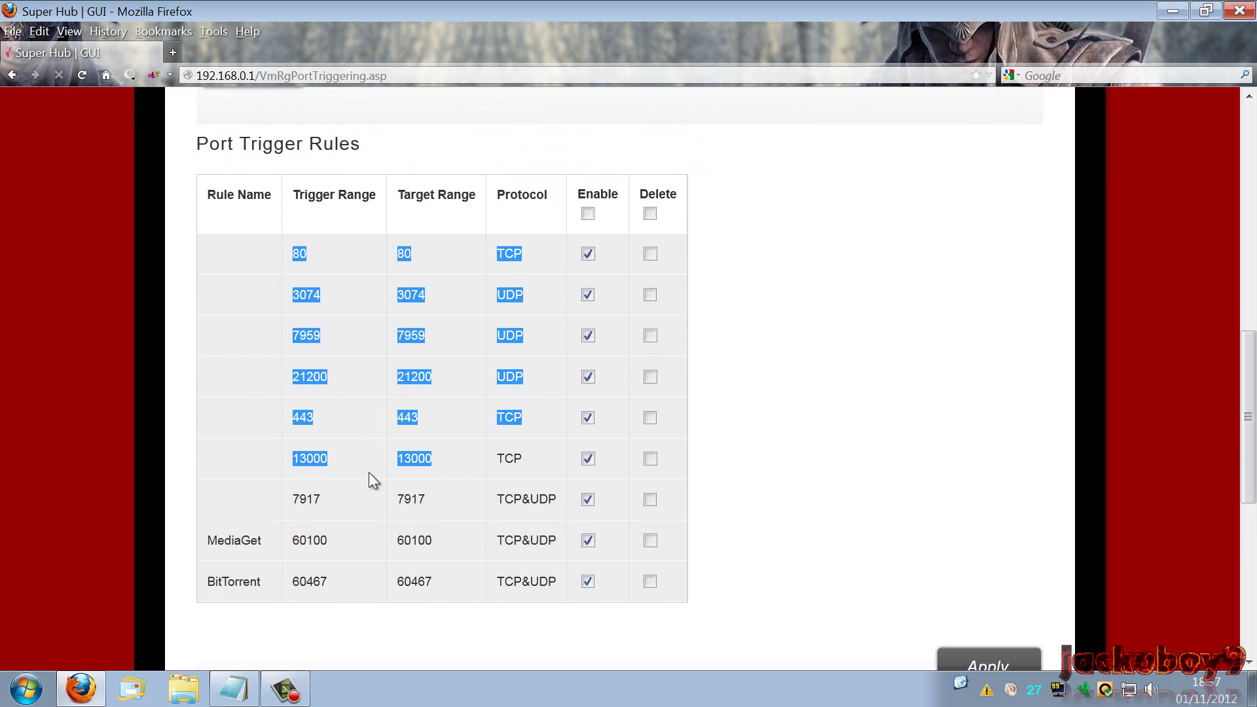
pyautogui.moveTo(438, 504); pyautogui.dragTo(305, 278)
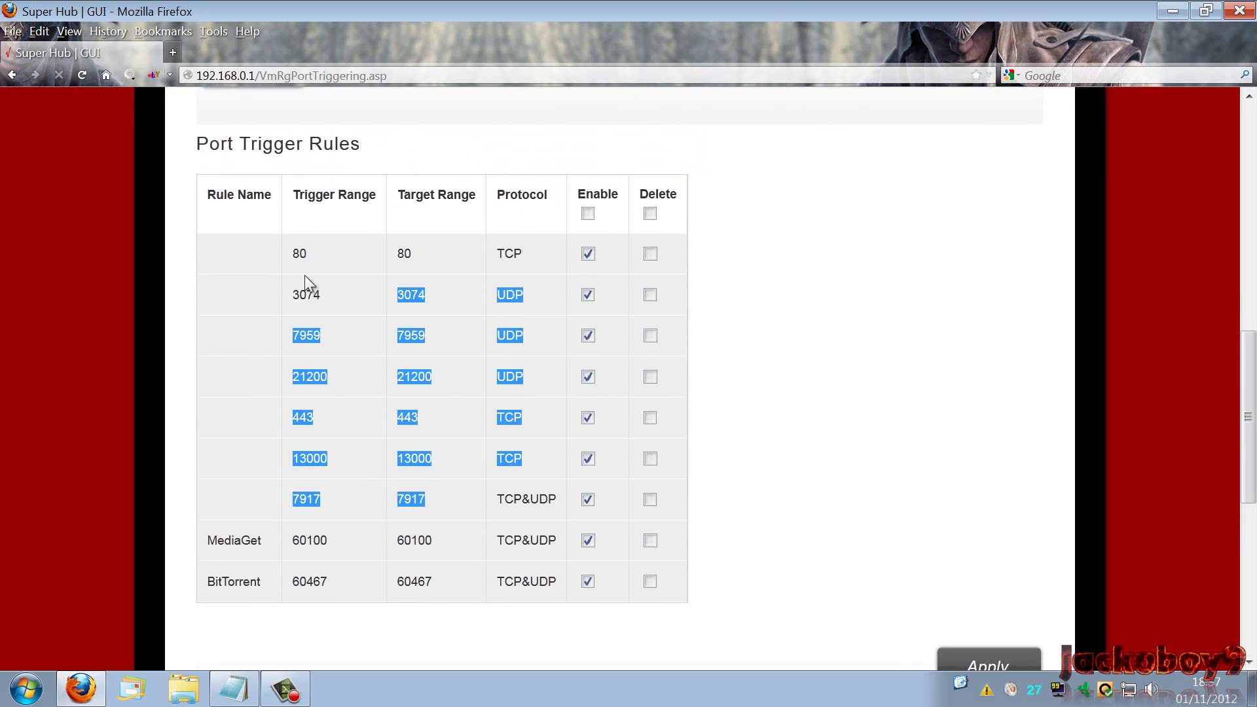
pyautogui.click(419, 313)
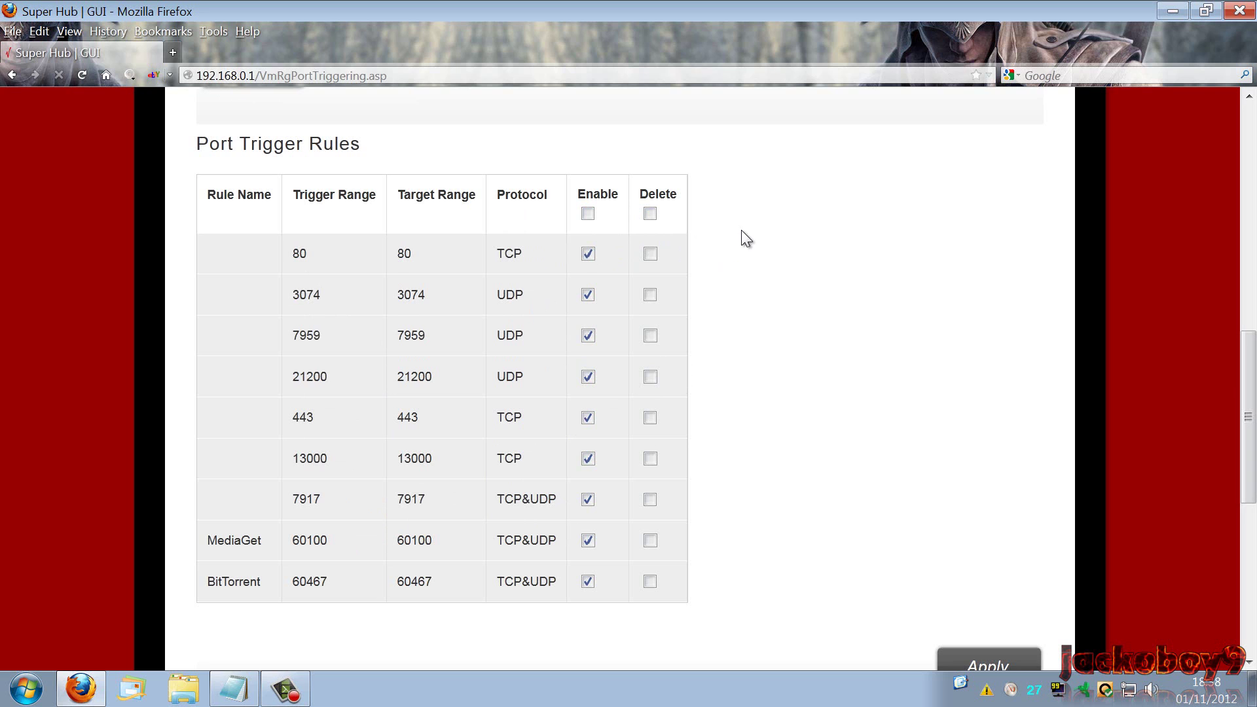
# Step: In a new tab, search Google for 'assassins creed revelations ports'
pyautogui.click(177, 53)
pyautogui.click(106, 75)
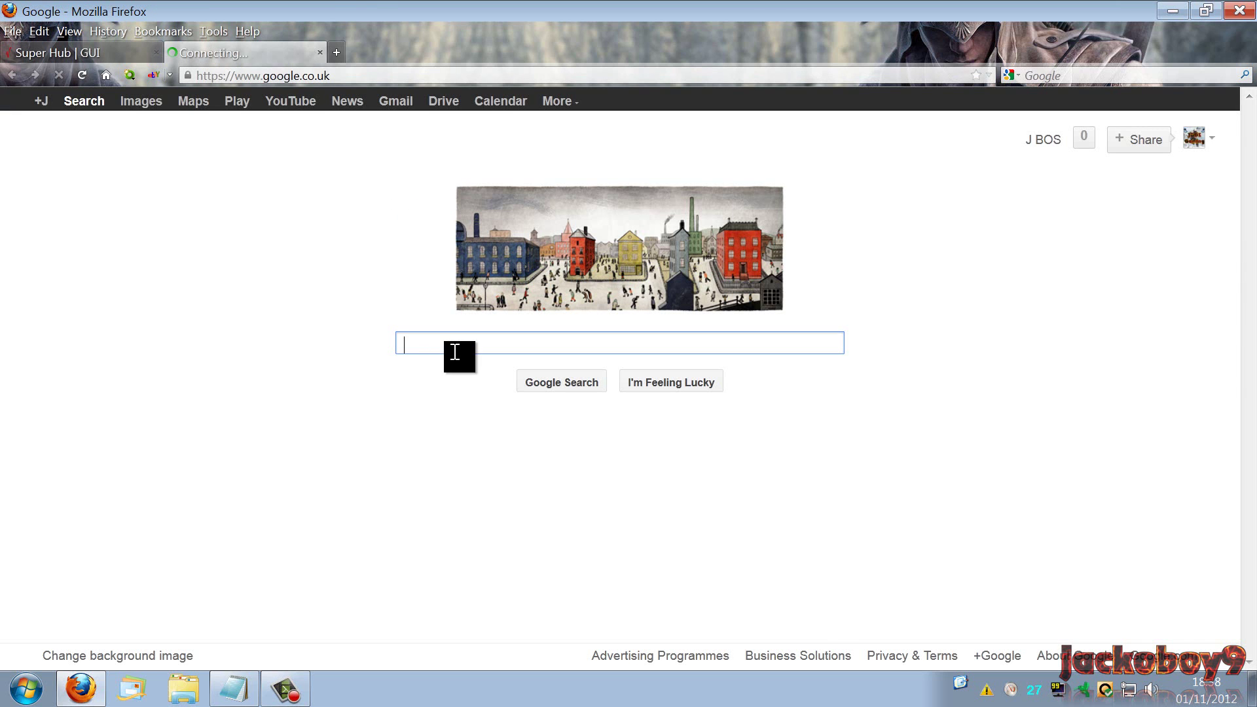
pyautogui.write('assass')
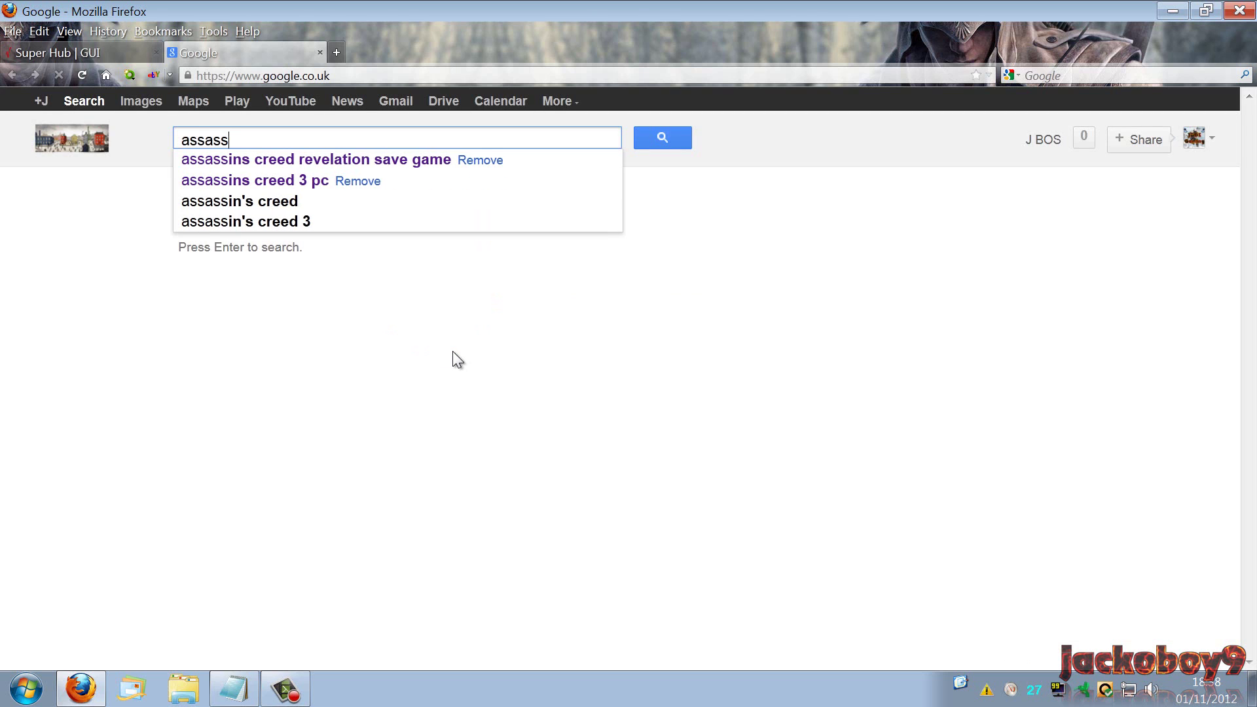
pyautogui.write('i')
pyautogui.press('Down')
pyautogui.press('BackSpace')
pyautogui.press('BackSpace')
pyautogui.press('BackSpace')
pyautogui.press('BackSpace')
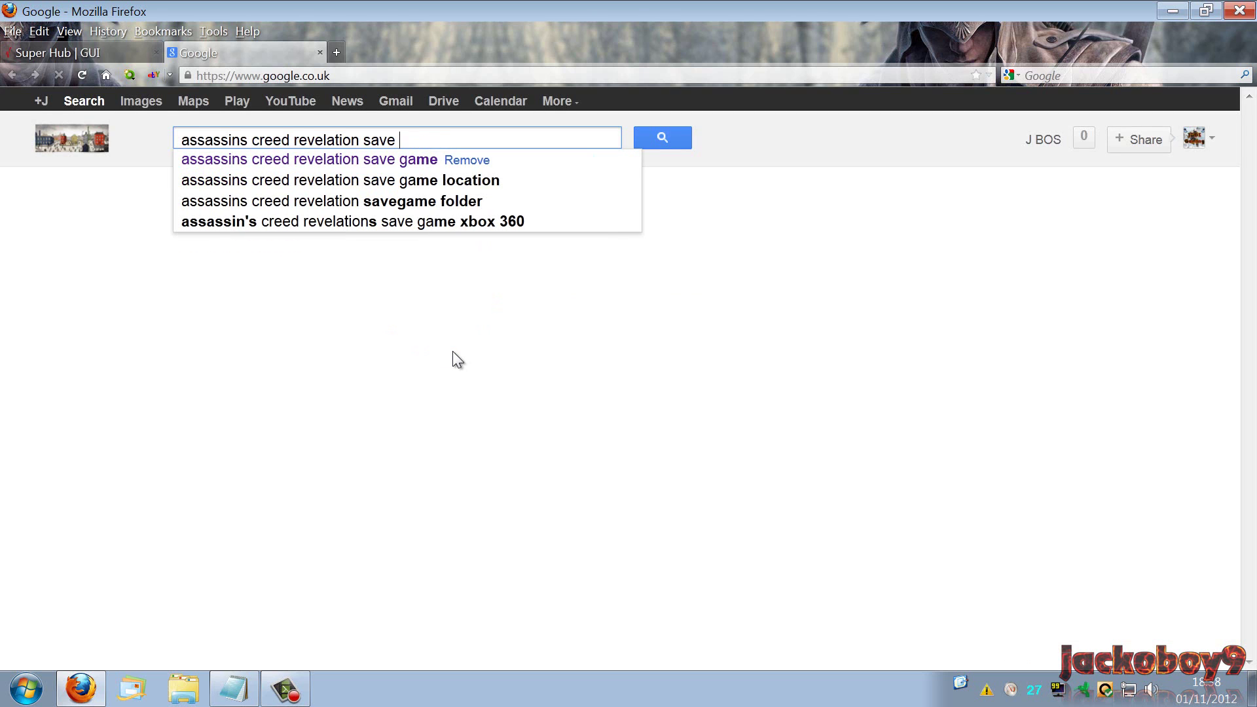
pyautogui.press('BackSpace')
pyautogui.press('BackSpace')
pyautogui.press('BackSpace')
pyautogui.press('BackSpace')
pyautogui.press('BackSpace')
pyautogui.press('BackSpace')
pyautogui.write('s ')
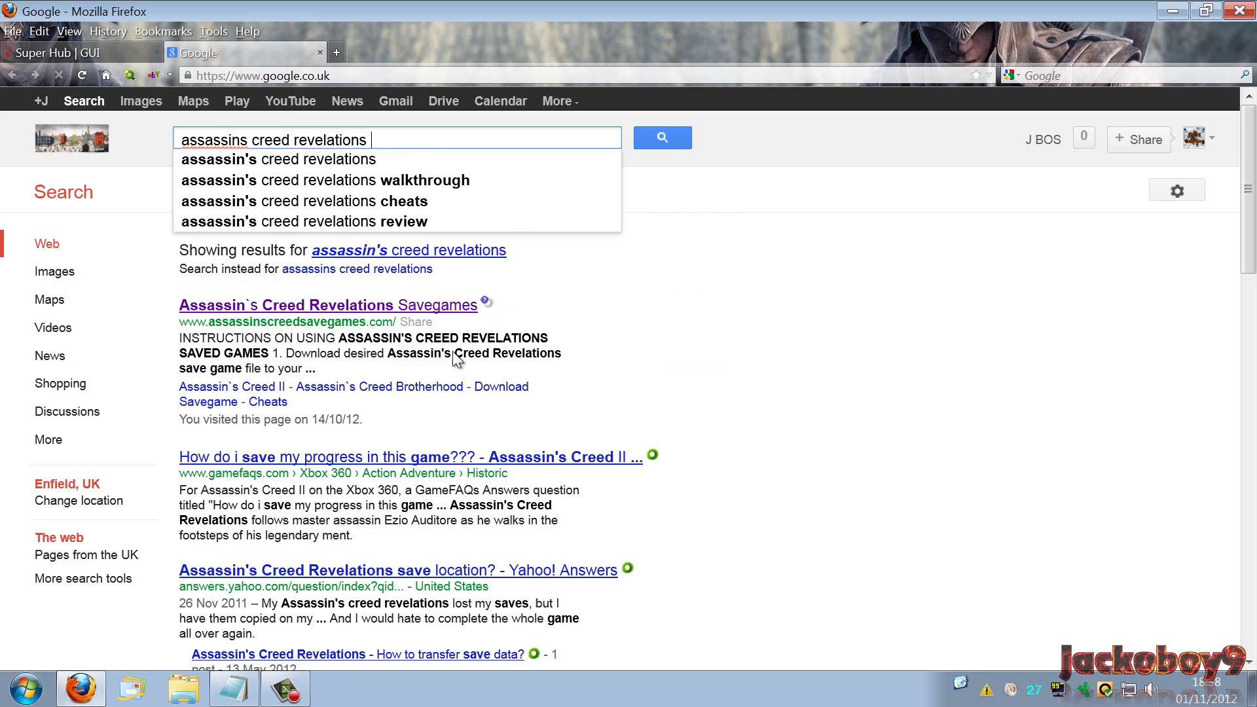
pyautogui.write('open')
pyautogui.press('BackSpace')
pyautogui.press('BackSpace')
pyautogui.press('BackSpace')
pyautogui.press('BackSpace')
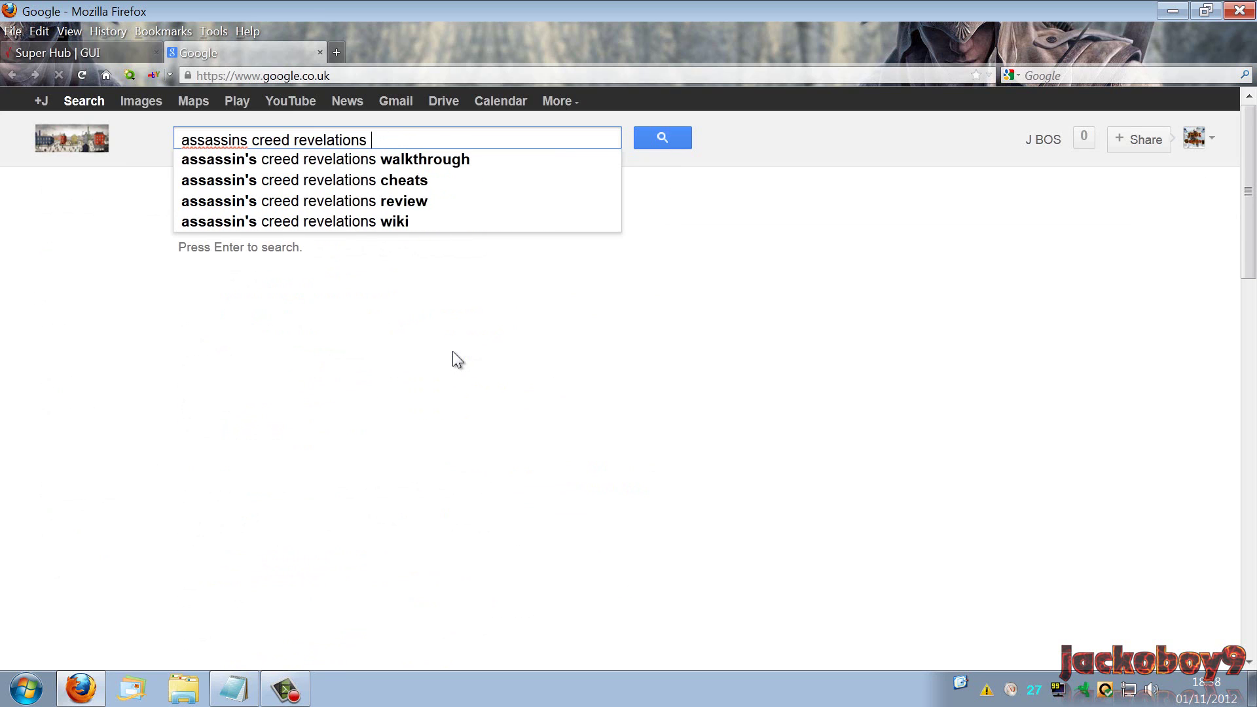
pyautogui.write('ports')
pyautogui.press('Return')
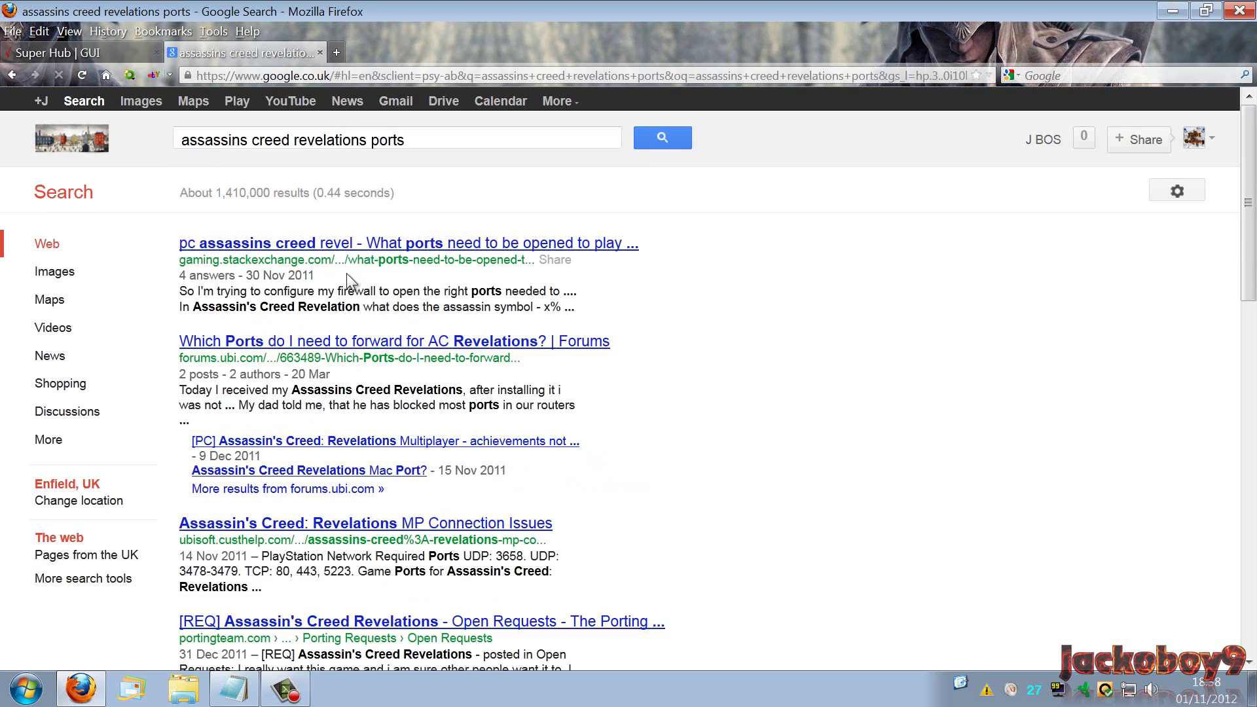
# Step: Open the Arqade multiplayer ports question and highlight UDP in its port list
pyautogui.click(368, 259)
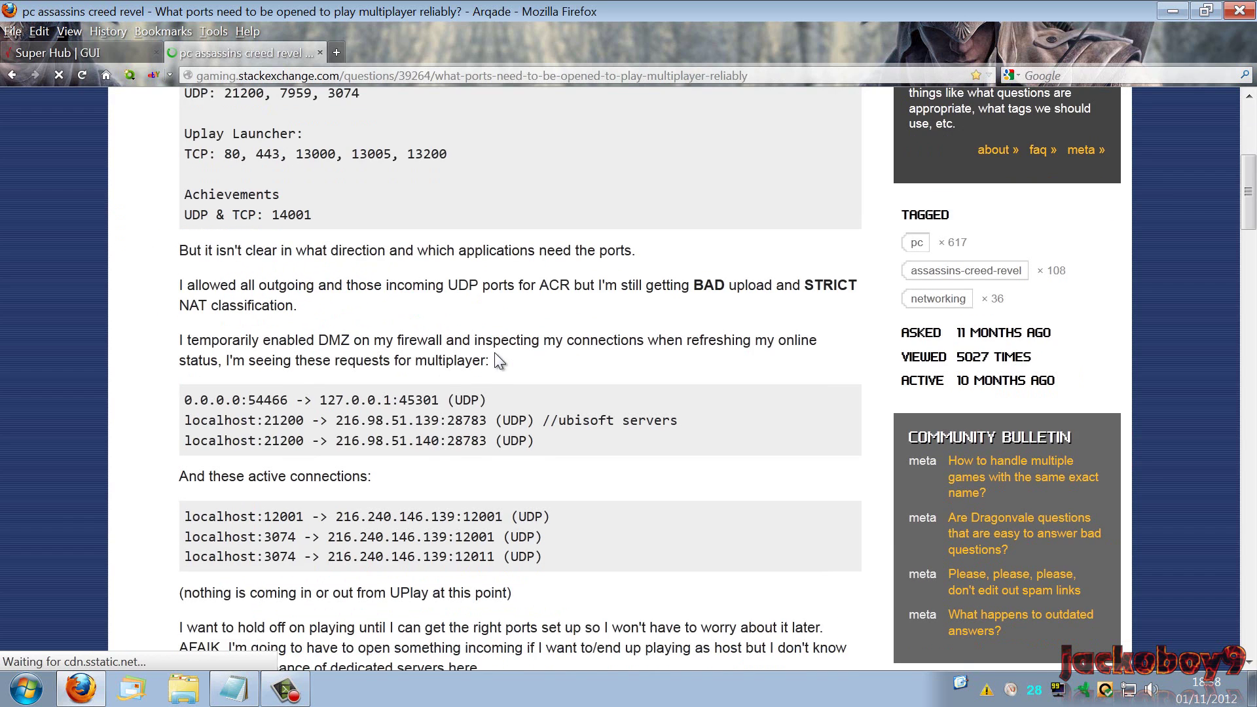
pyautogui.scroll(3, 494, 352)
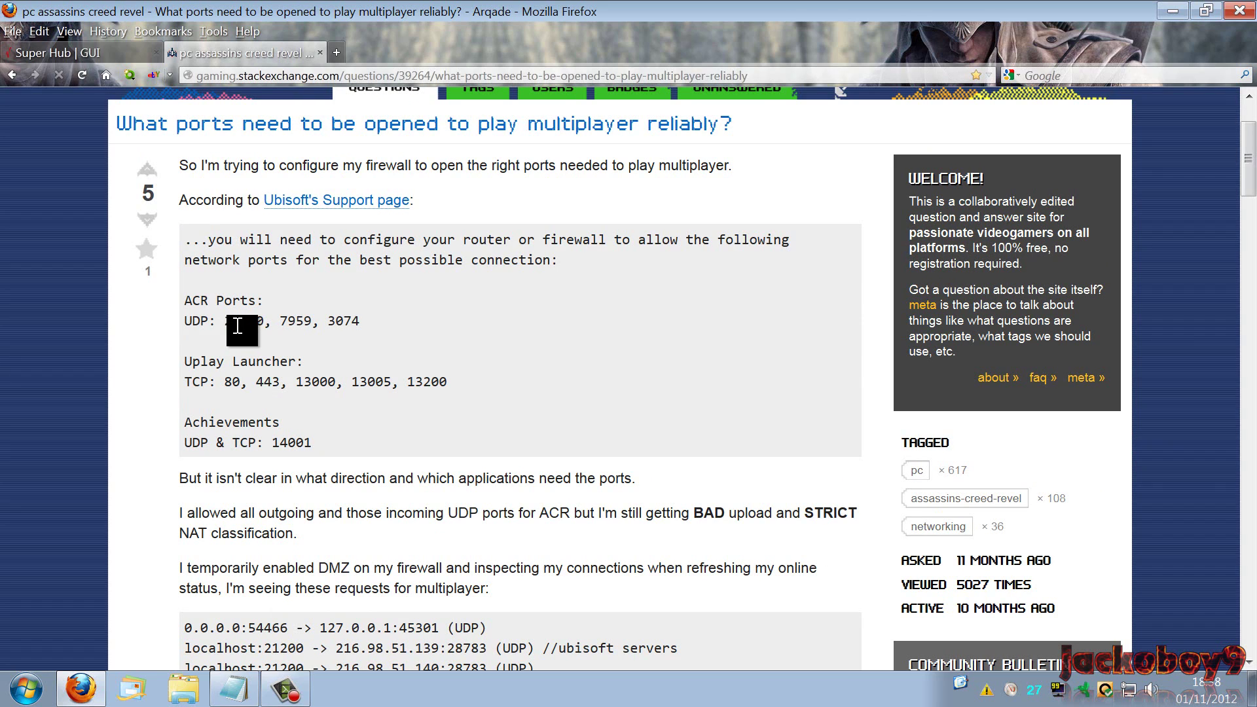
pyautogui.doubleClick(194, 321)
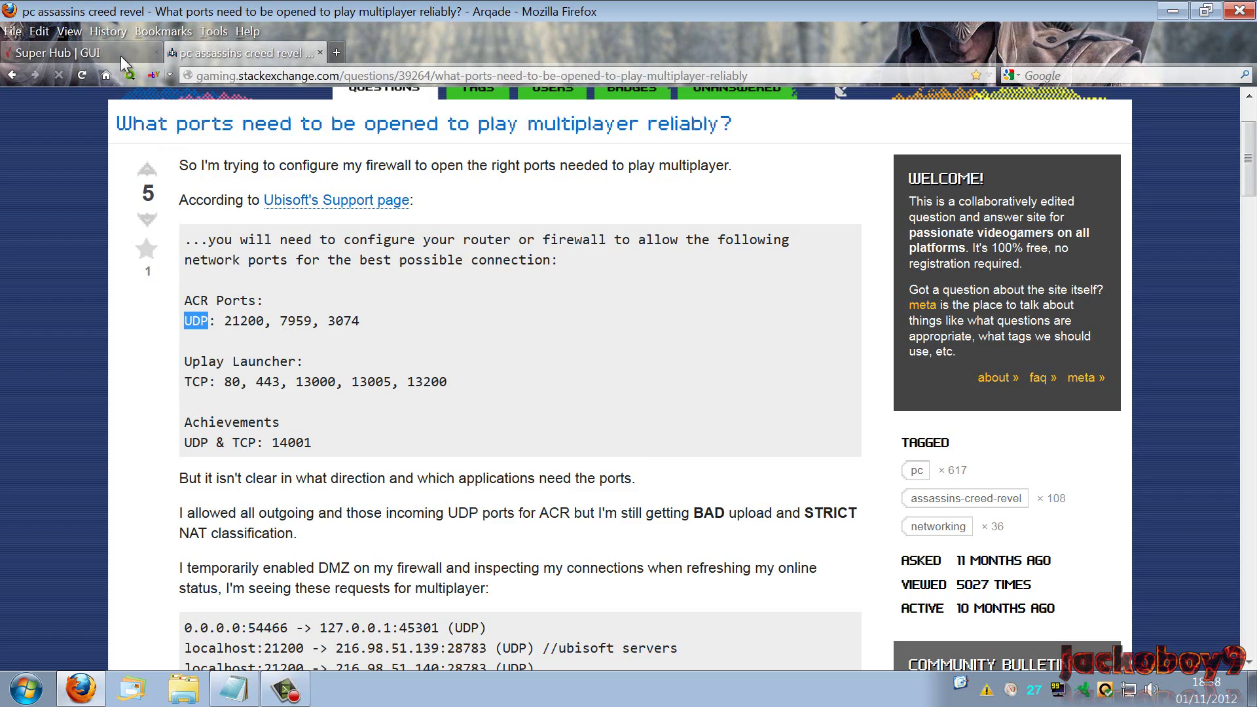
pyautogui.click(121, 55)
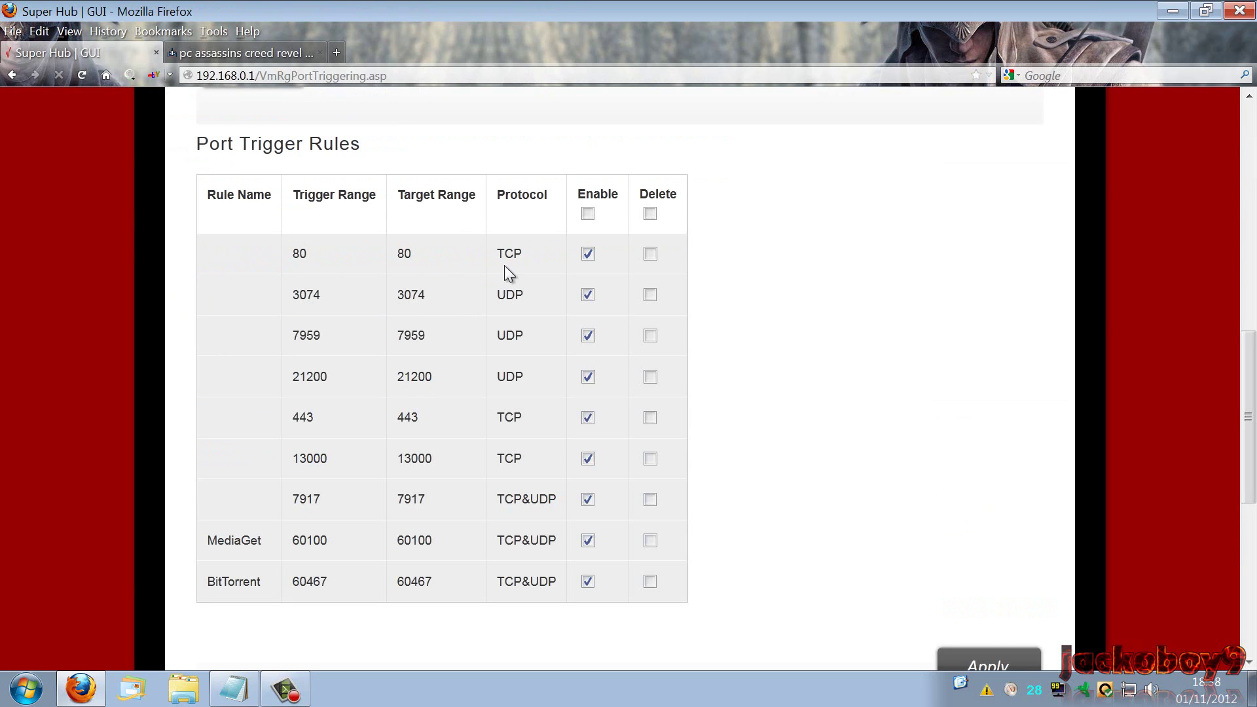
pyautogui.doubleClick(508, 295)
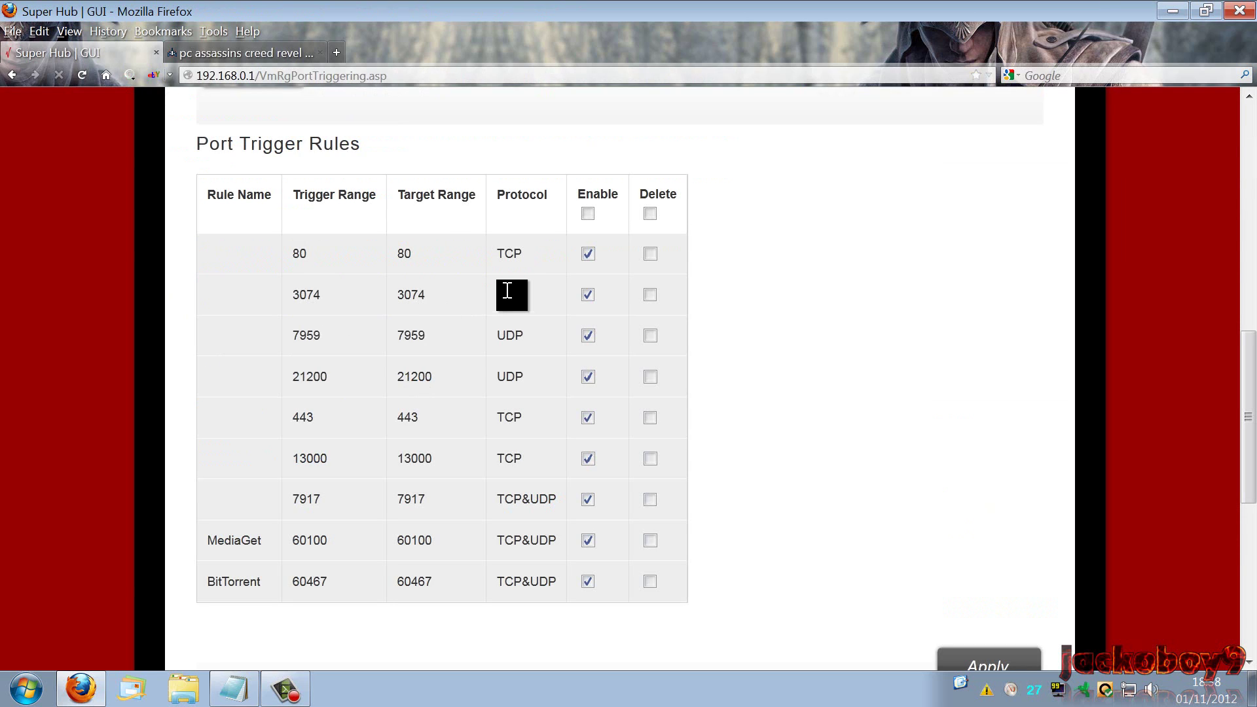
pyautogui.click(257, 56)
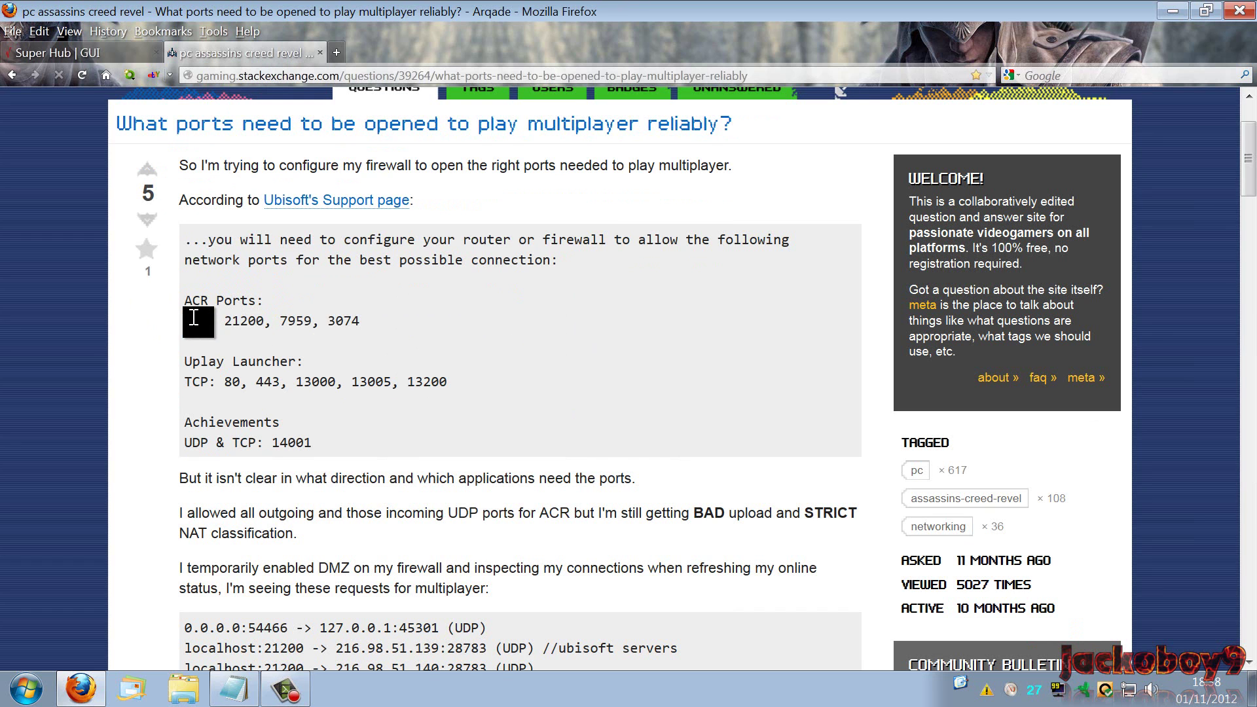
pyautogui.doubleClick(295, 443)
pyautogui.click(78, 51)
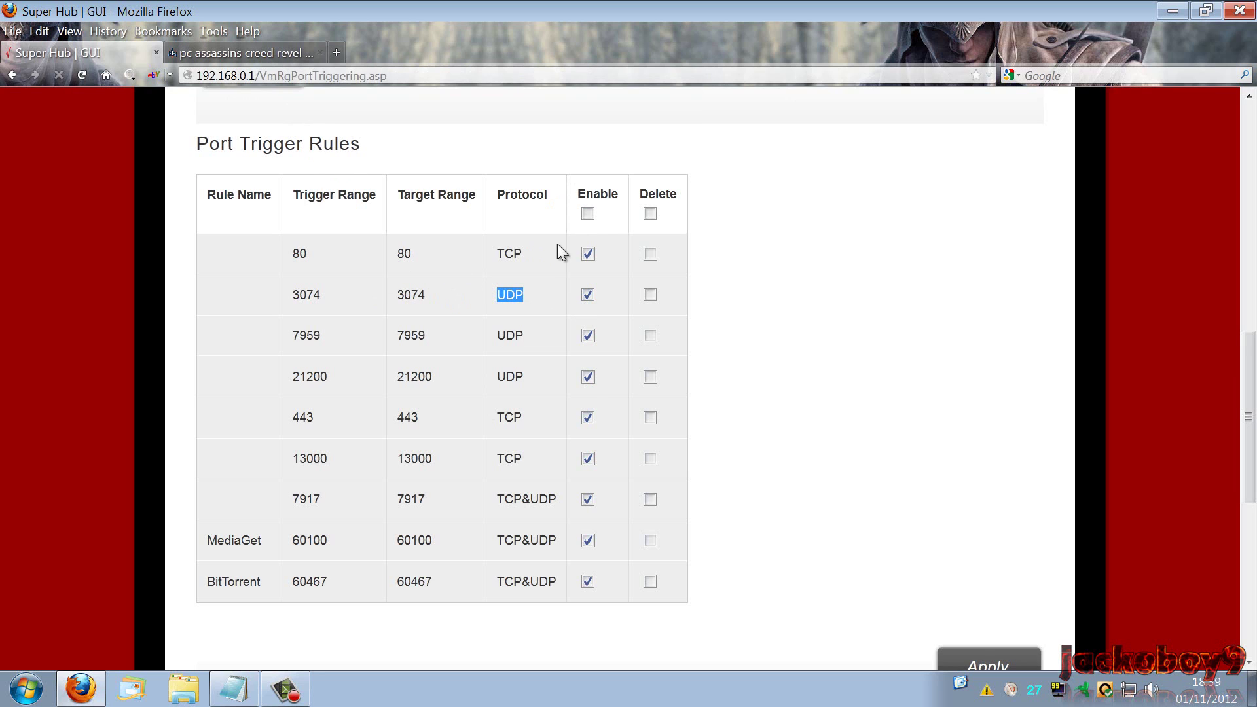
pyautogui.scroll(-3, 748, 402)
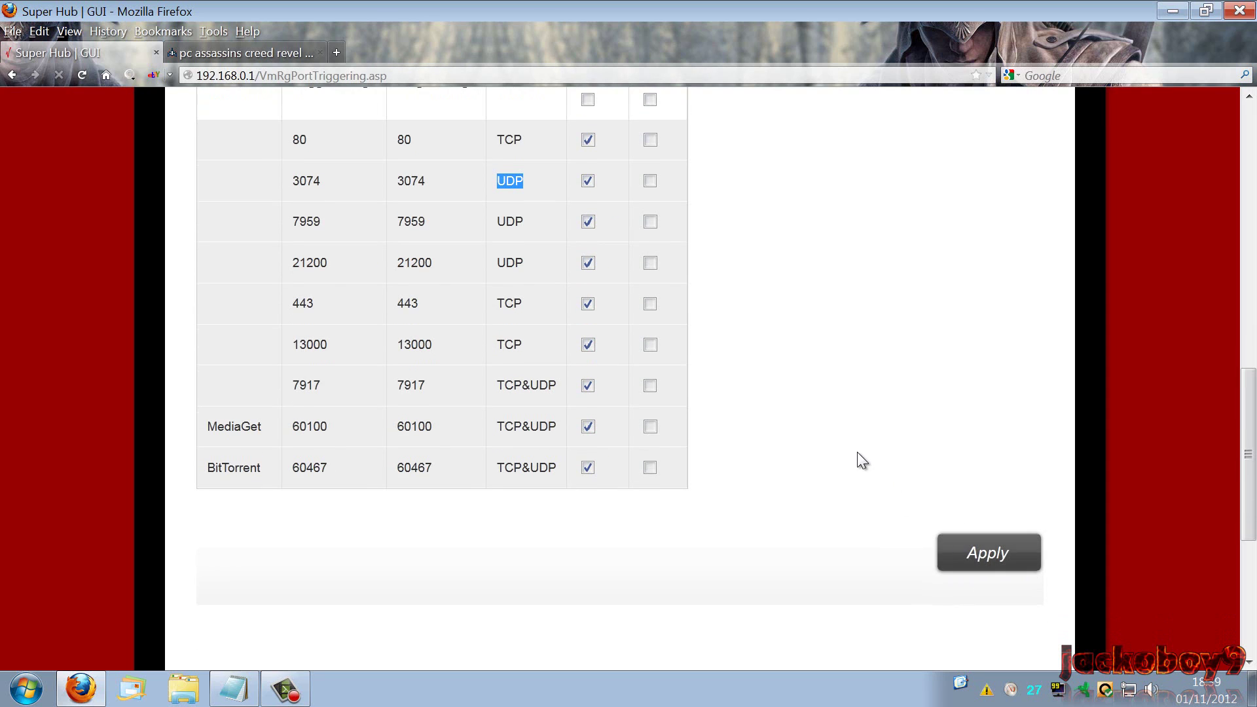
pyautogui.scroll(6, 846, 458)
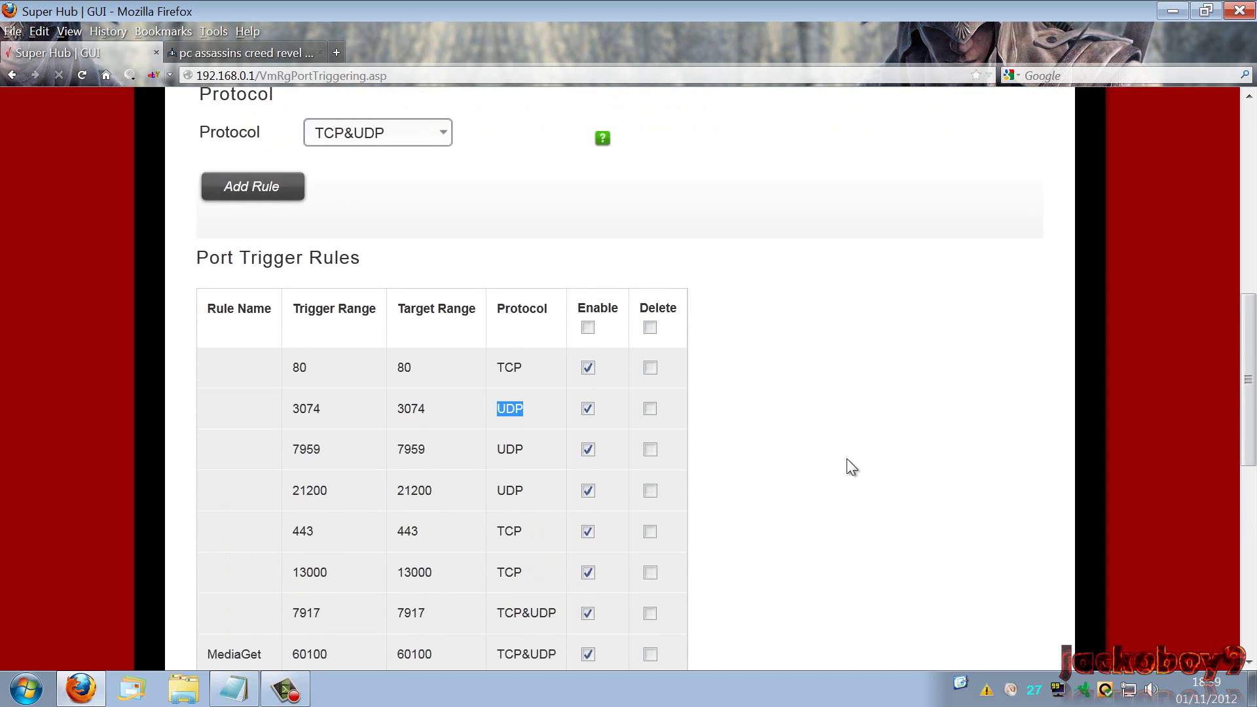
pyautogui.scroll(15, 846, 458)
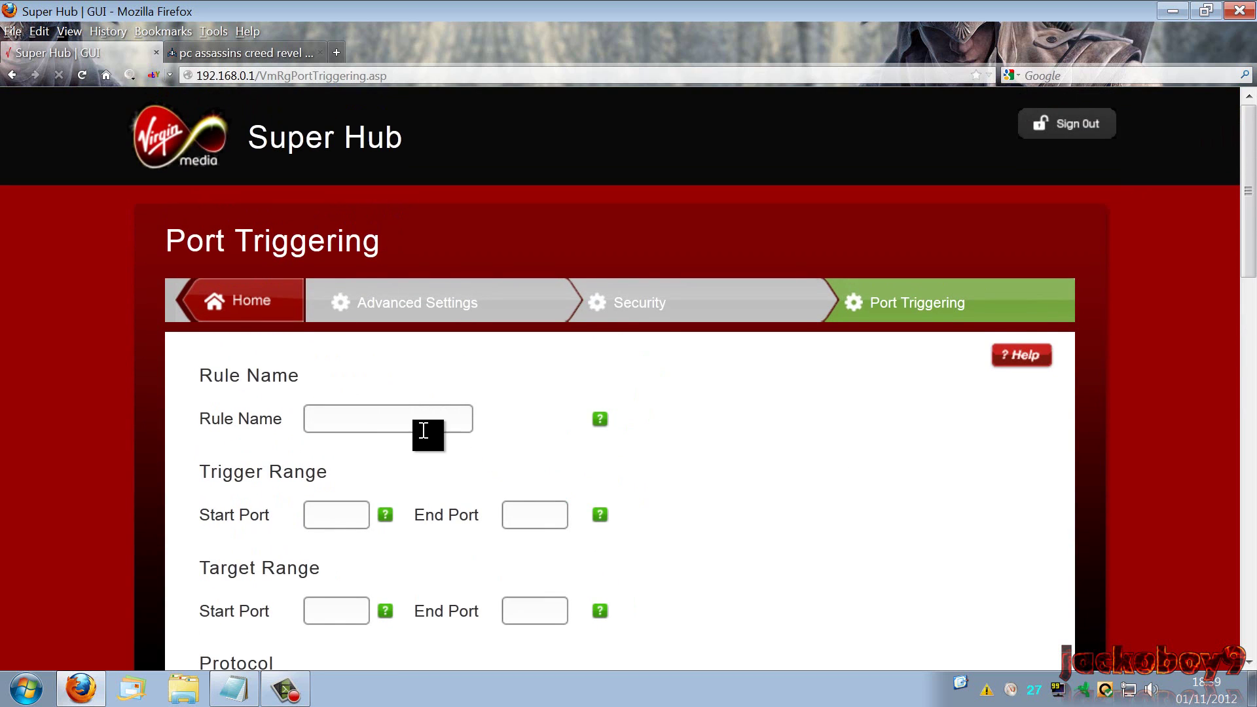
# Step: Return to the Security settings list and open the DMZ page
pyautogui.click(658, 312)
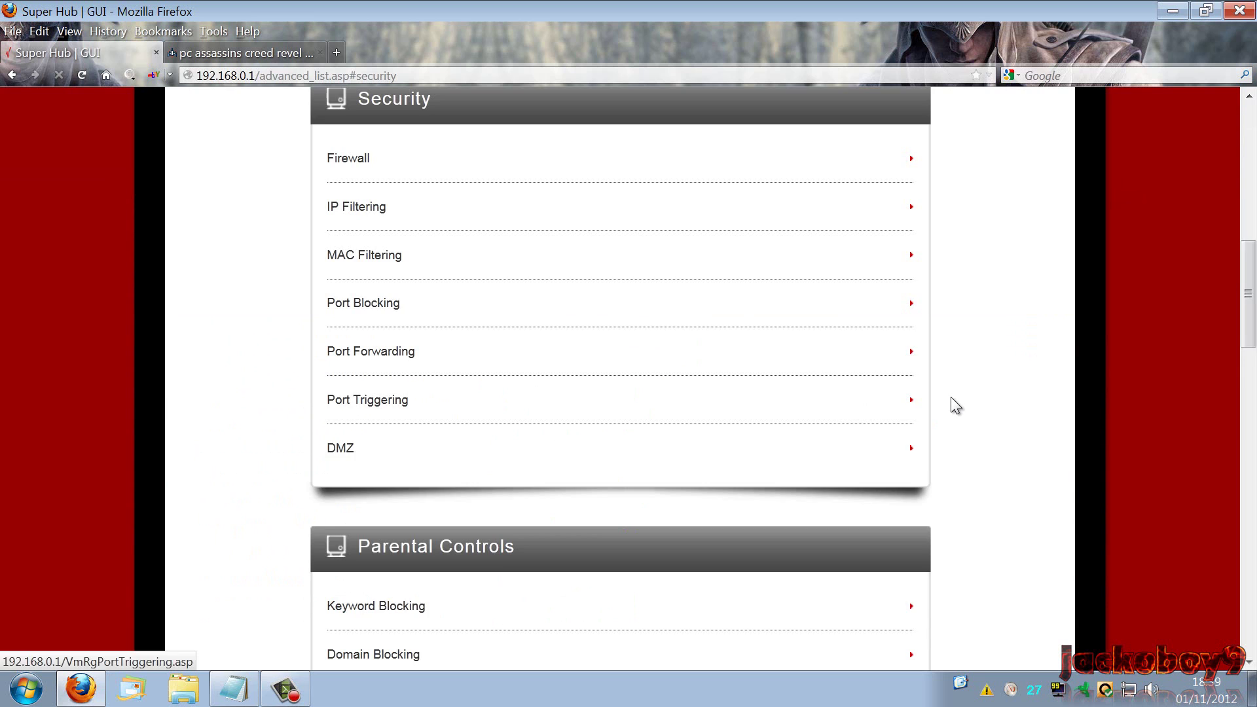
pyautogui.scroll(7, 950, 397)
pyautogui.scroll(3, 943, 386)
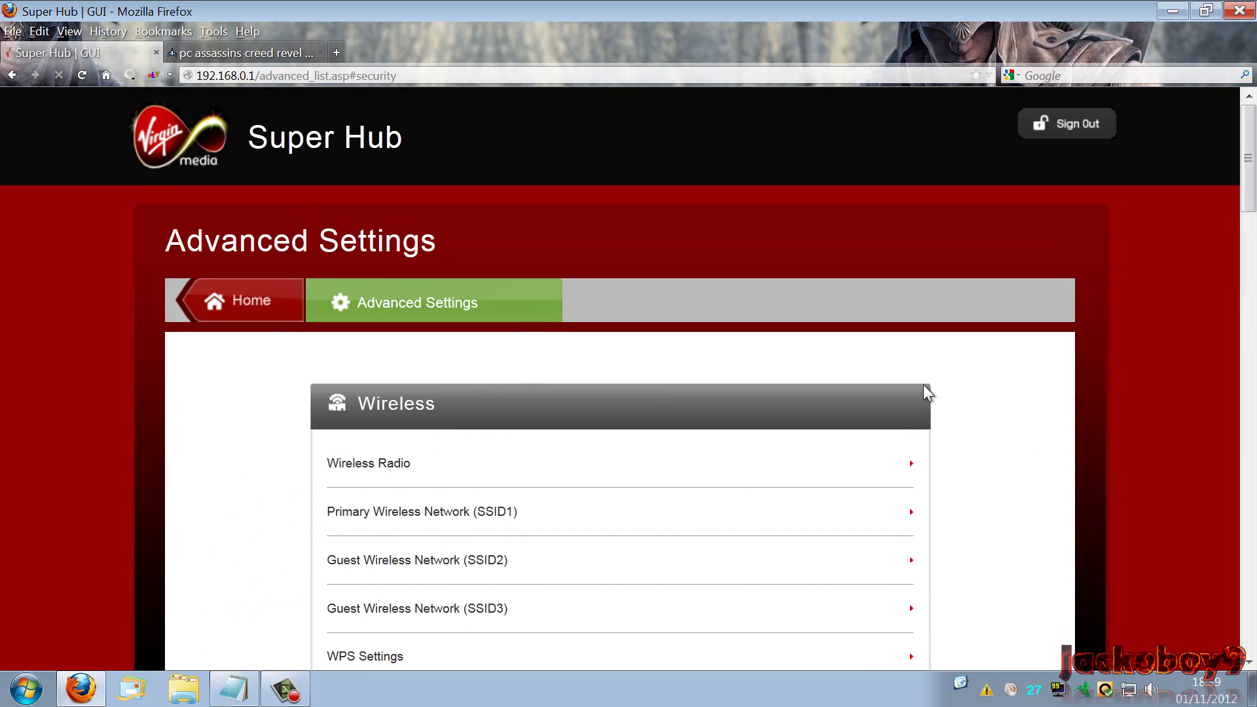
pyautogui.scroll(-10, 736, 432)
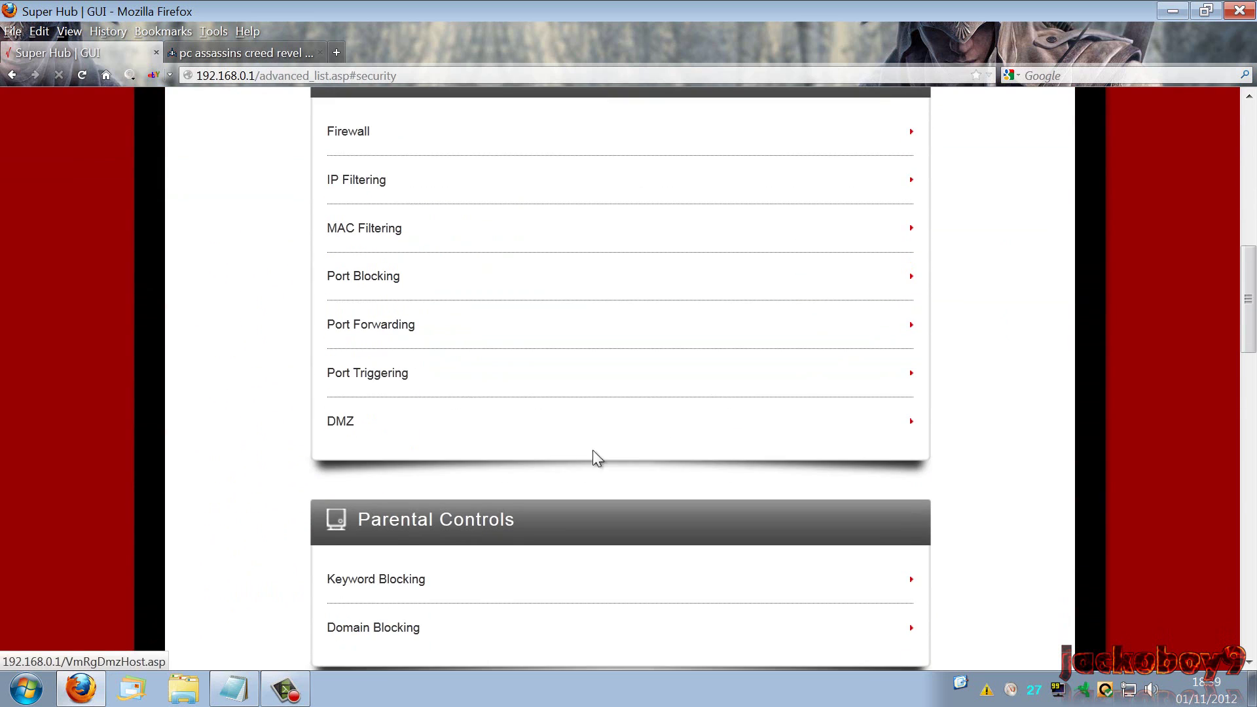
pyautogui.click(361, 434)
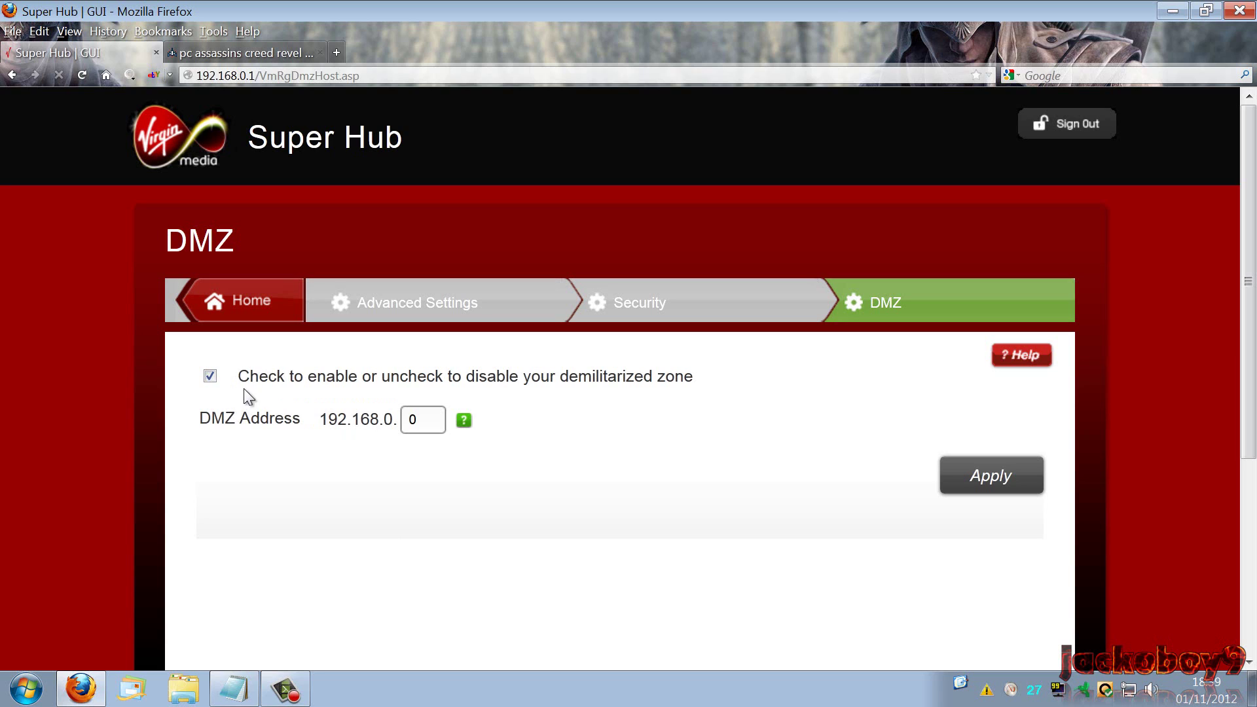
# Step: Select the DMZ address's last number, leaving it at 0
pyautogui.moveTo(462, 424)
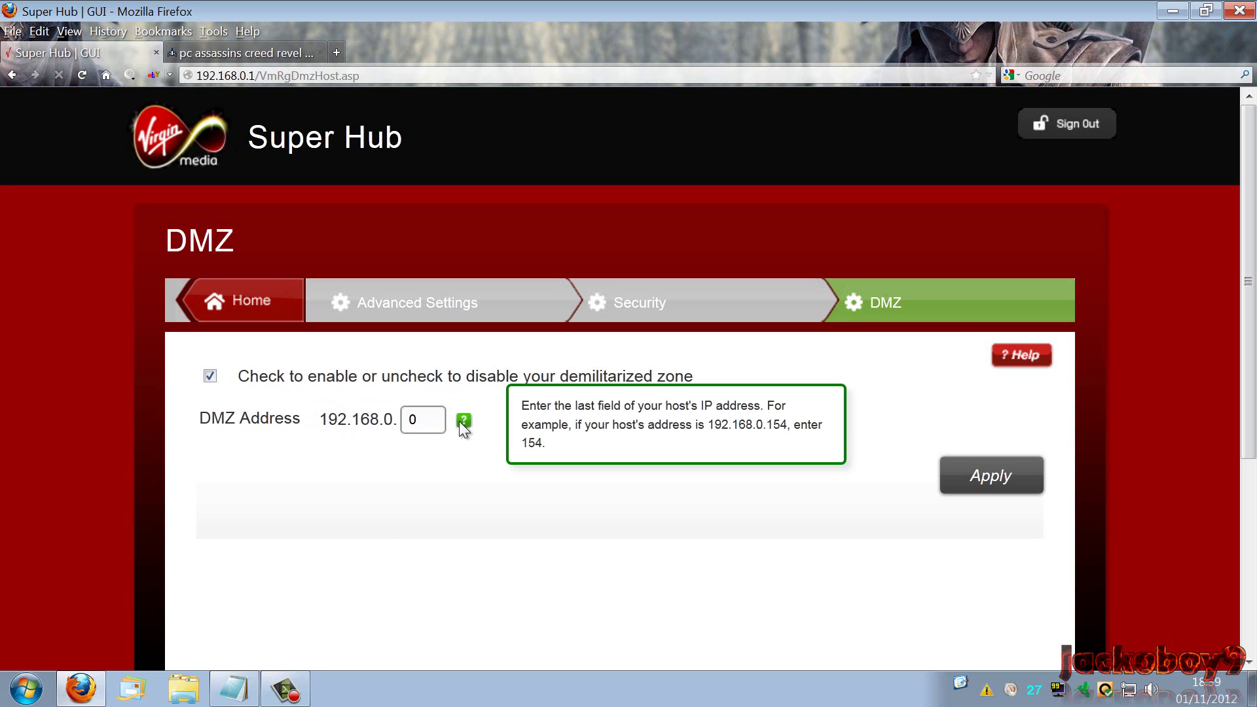
pyautogui.doubleClick(419, 429)
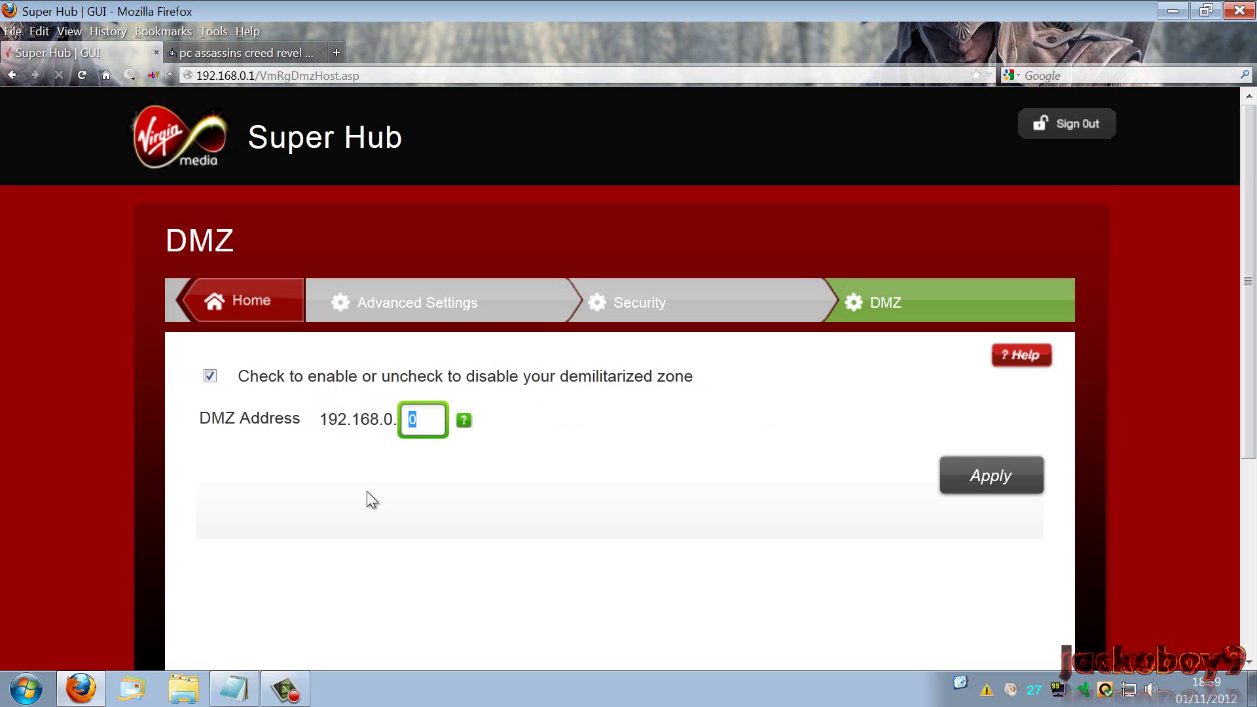
pyautogui.moveTo(472, 422)
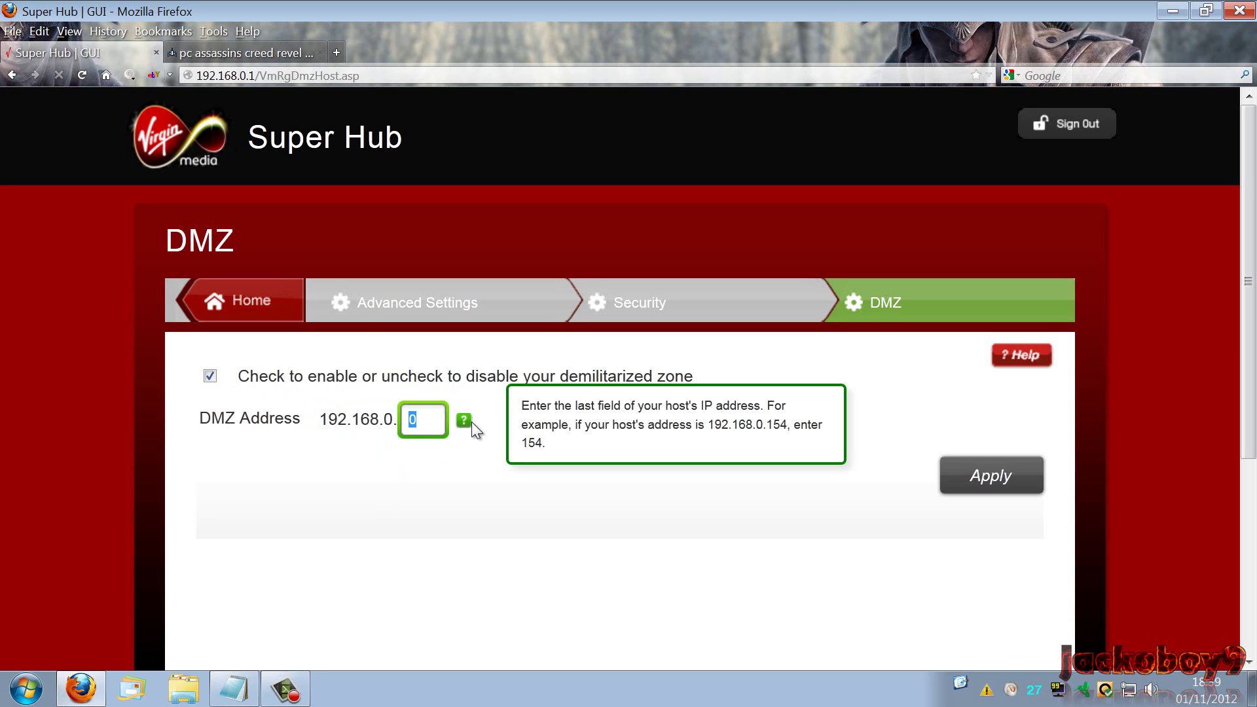
pyautogui.click(426, 421)
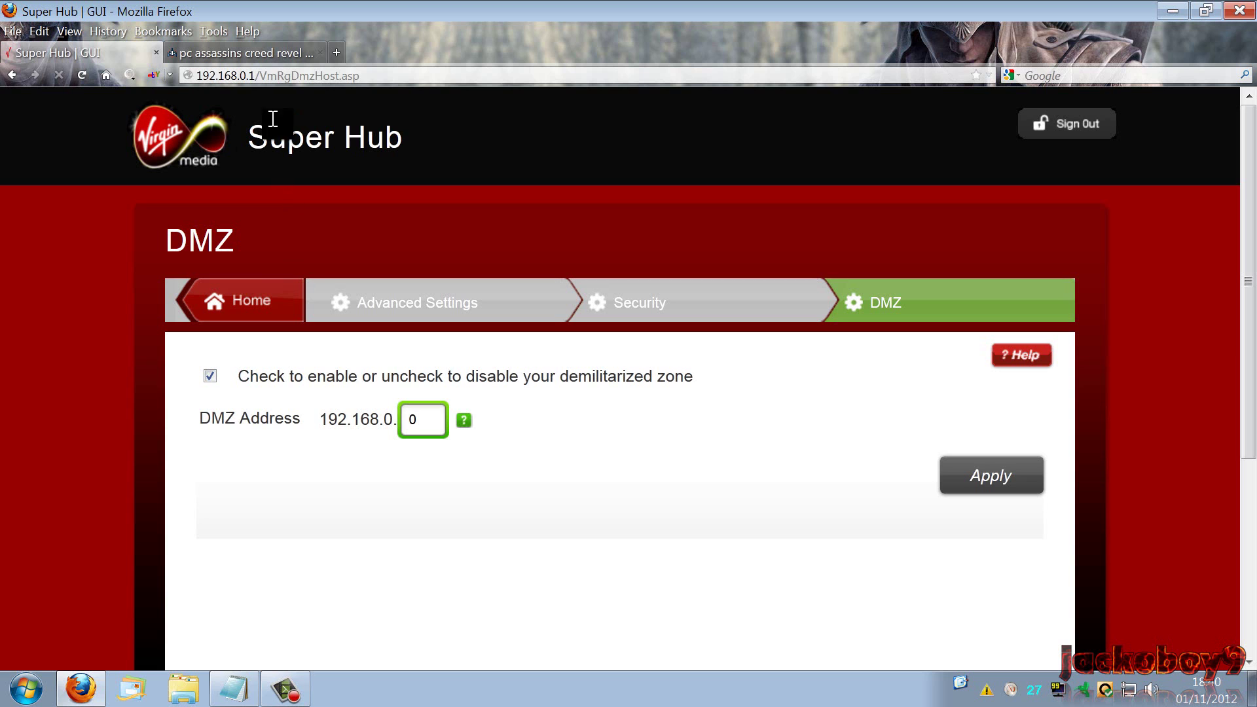
# Step: Return to the Security list and look over the MAC Filtering settings
pyautogui.click(594, 297)
pyautogui.scroll(-5, 530, 393)
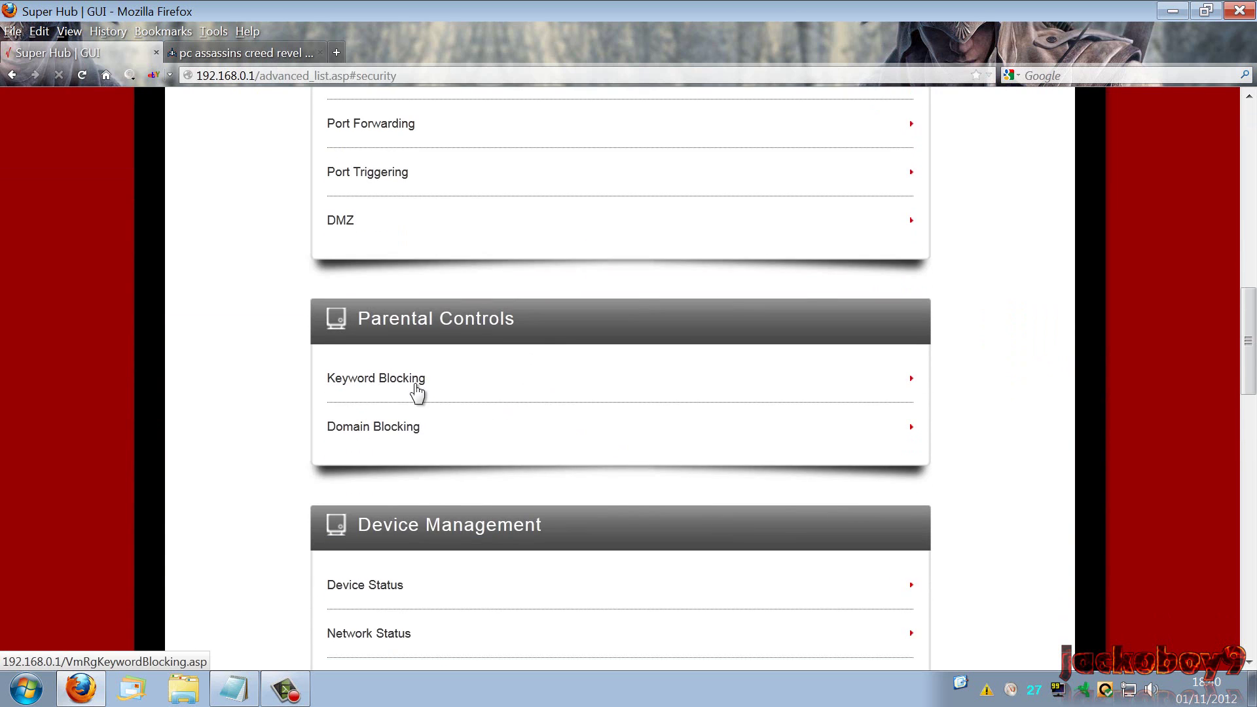
pyautogui.scroll(-4, 413, 383)
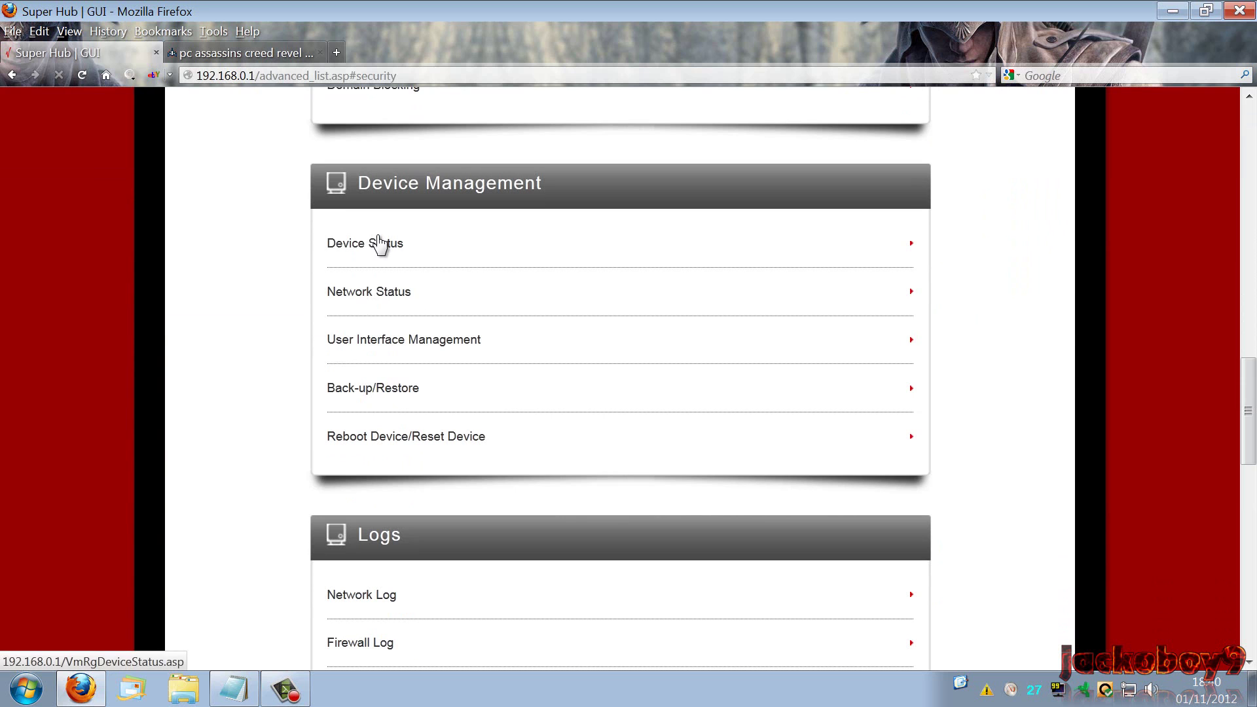
pyautogui.scroll(-5, 415, 406)
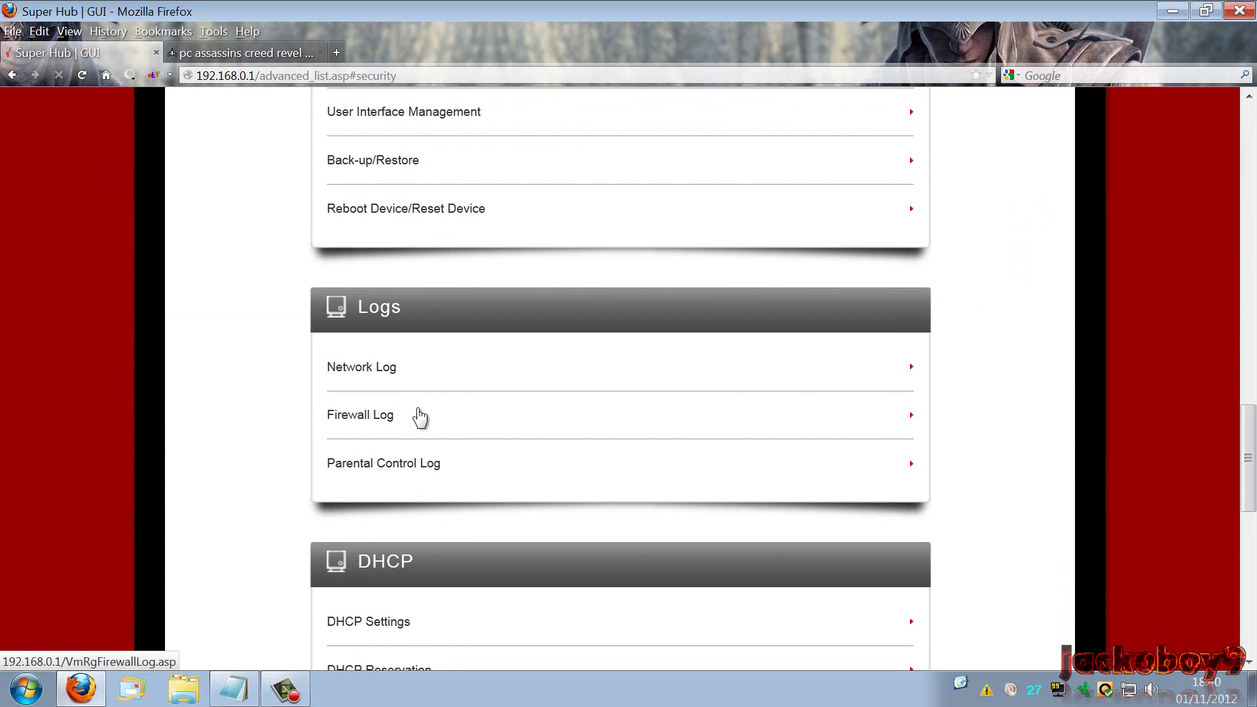
pyautogui.scroll(-9, 429, 420)
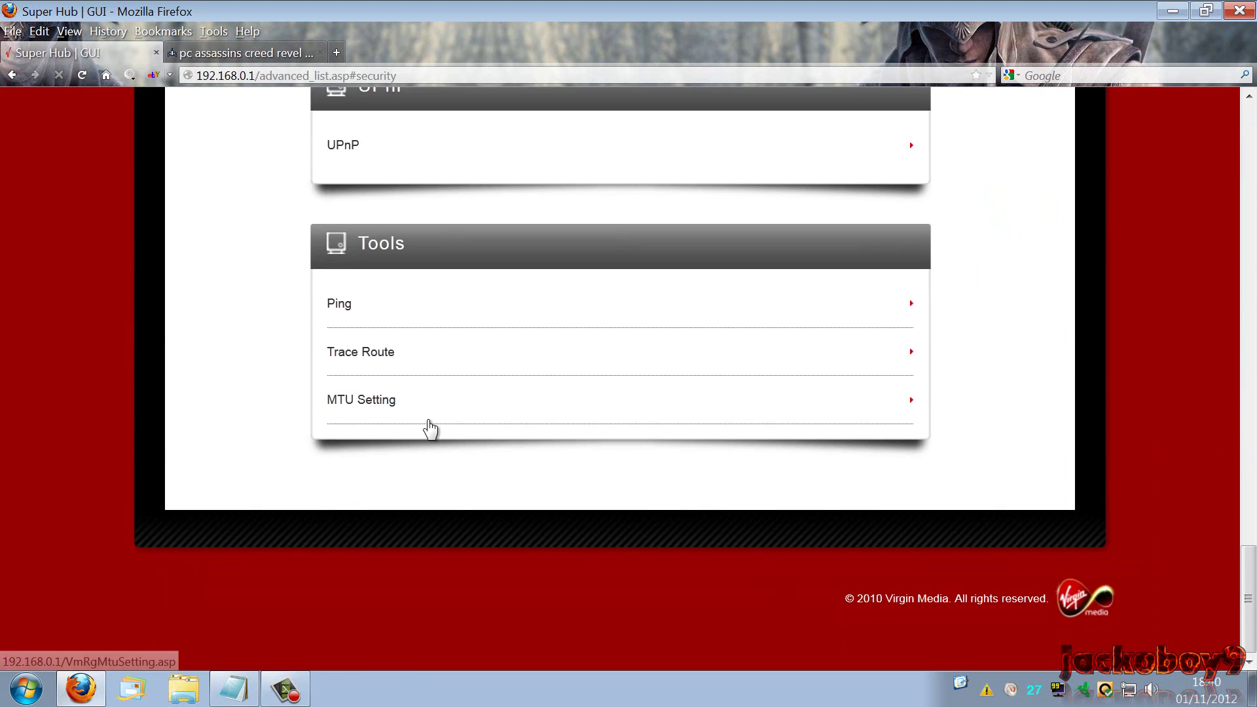
pyautogui.scroll(9, 428, 419)
pyautogui.scroll(17, 428, 420)
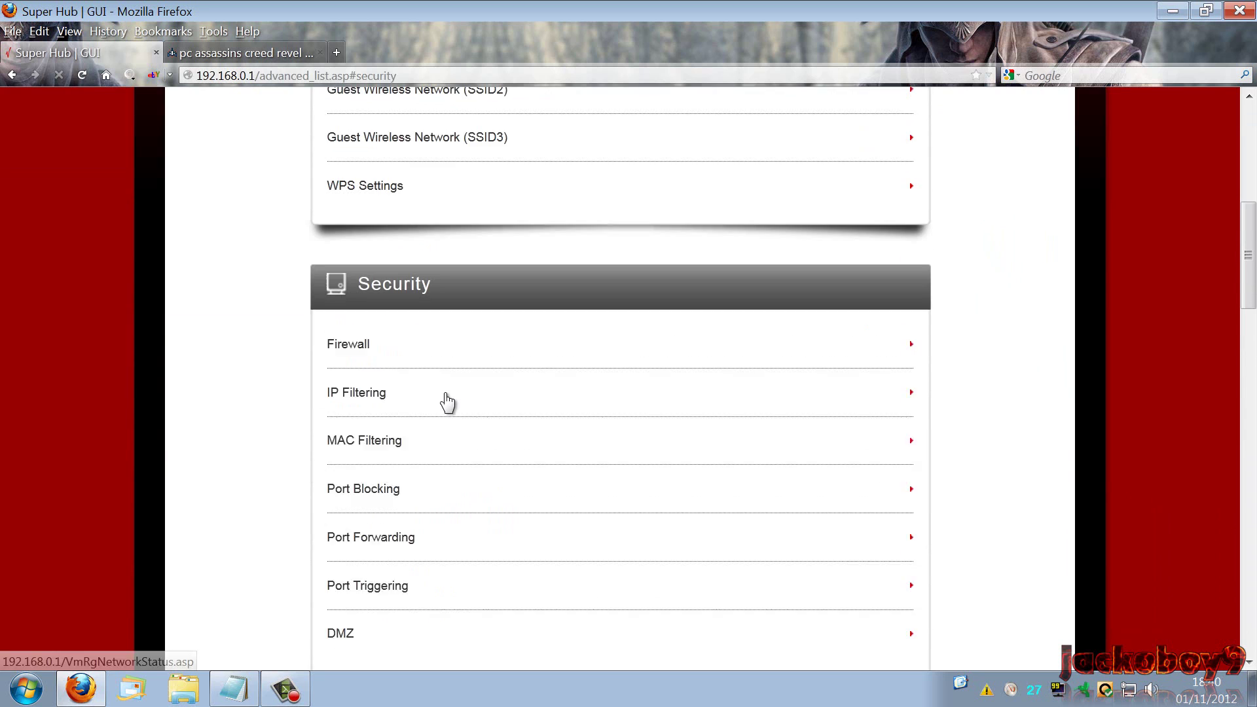
pyautogui.scroll(2, 445, 400)
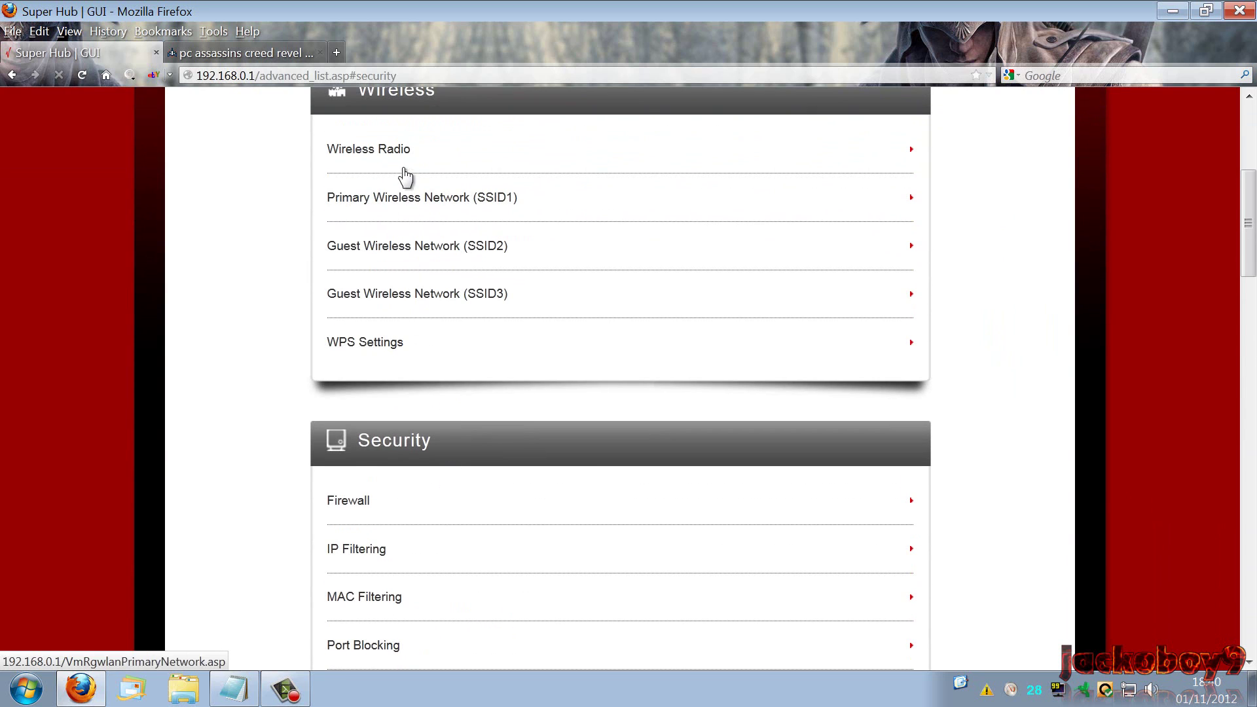
pyautogui.scroll(-5, 458, 225)
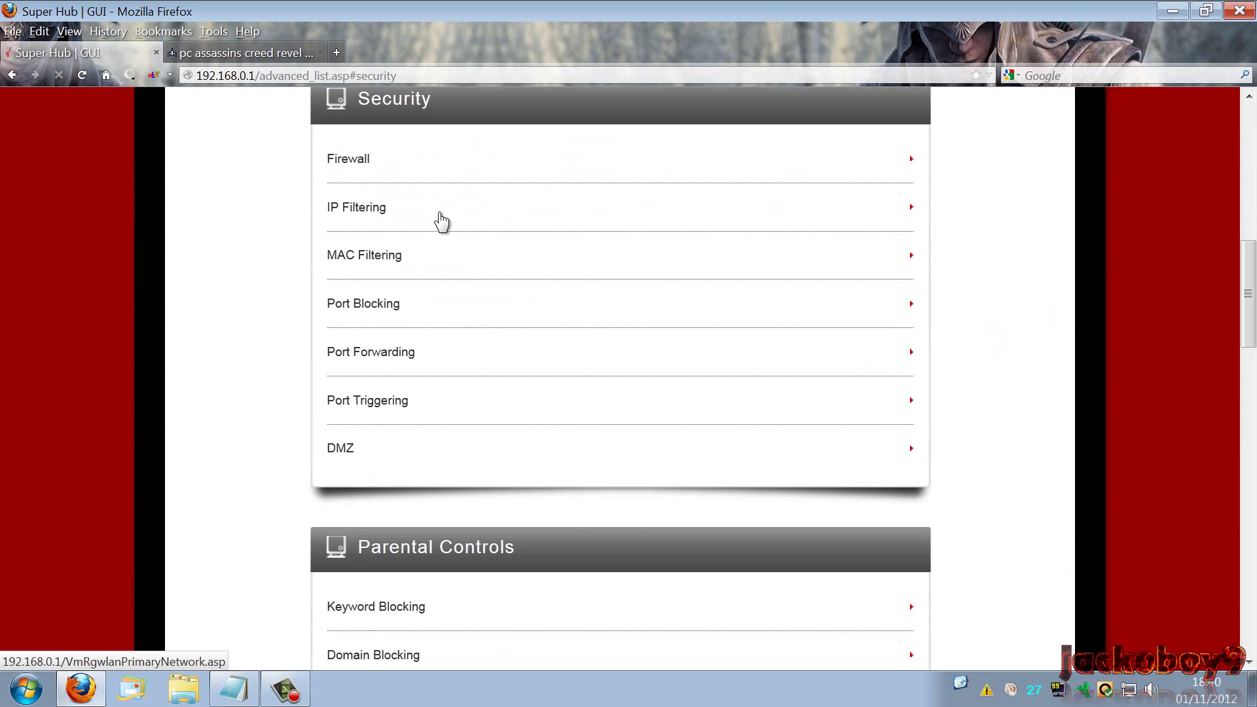
pyautogui.click(390, 266)
pyautogui.scroll(-7, 450, 371)
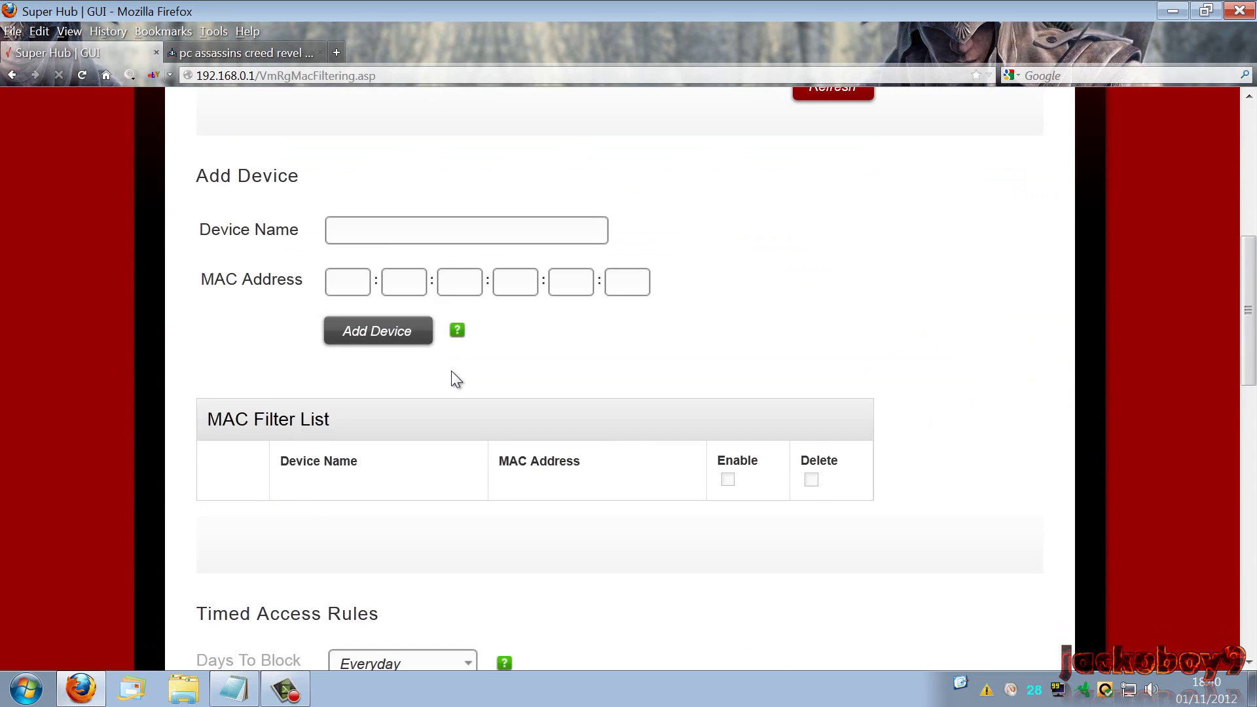
pyautogui.scroll(5, 449, 375)
pyautogui.scroll(-5, 449, 373)
pyautogui.scroll(-2, 49, 174)
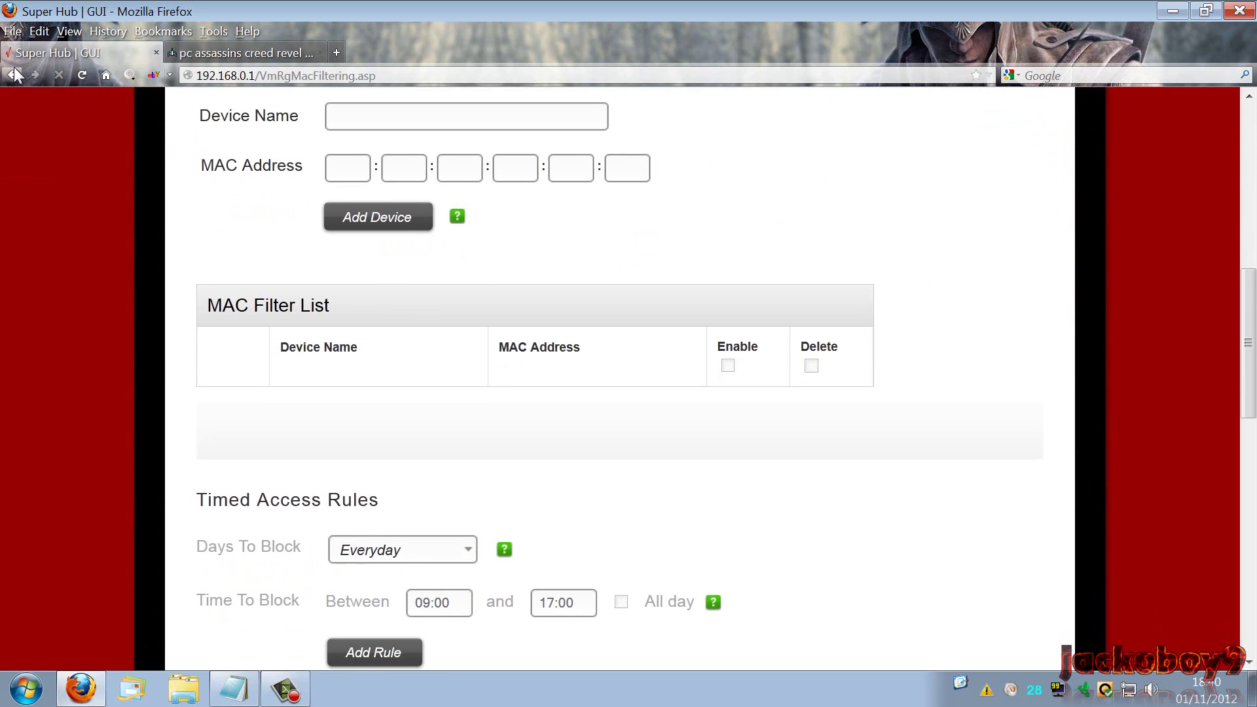
pyautogui.click(12, 75)
# Step: Check the Device Status information
pyautogui.scroll(-3, 405, 419)
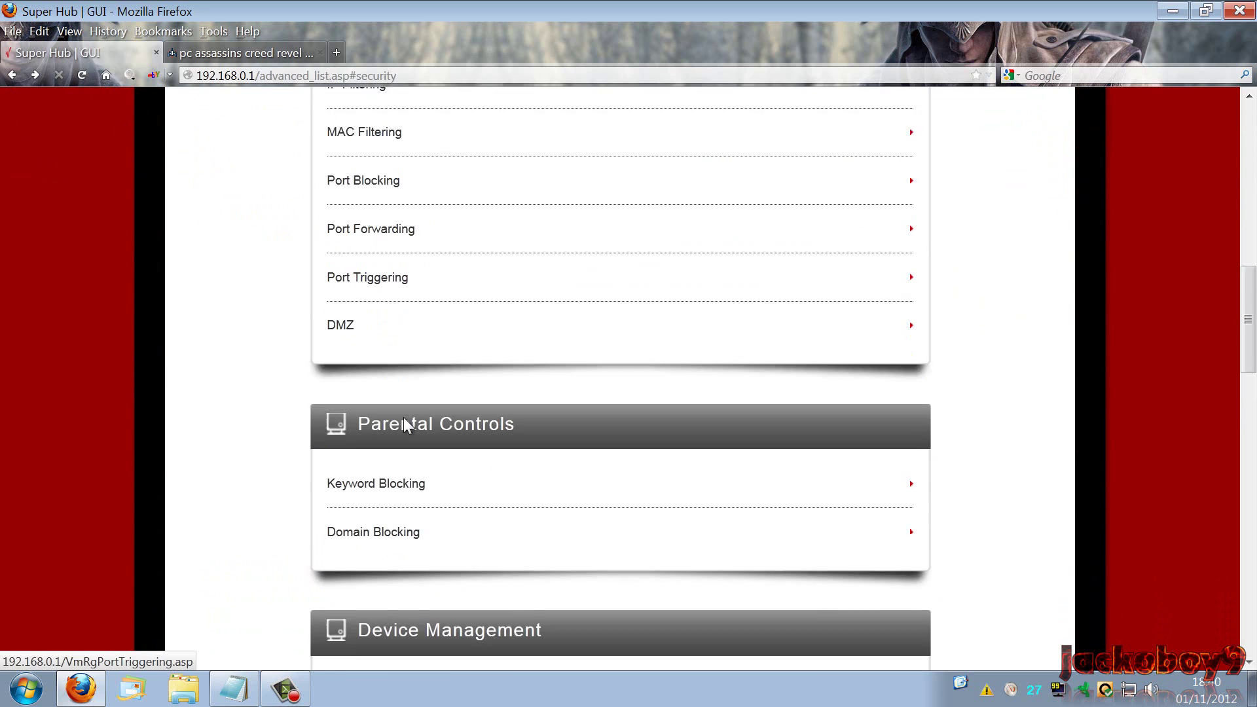
pyautogui.scroll(-3, 429, 449)
pyautogui.click(387, 365)
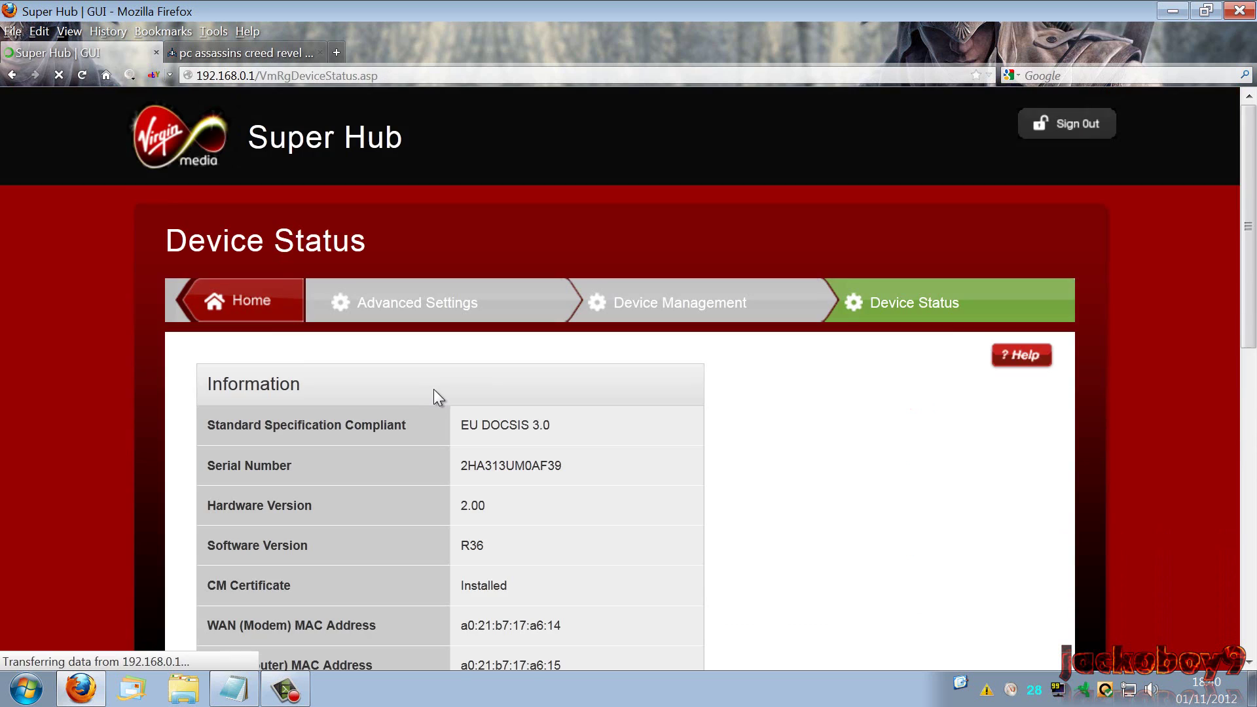
pyautogui.scroll(-3, 439, 391)
pyautogui.scroll(-6, 439, 391)
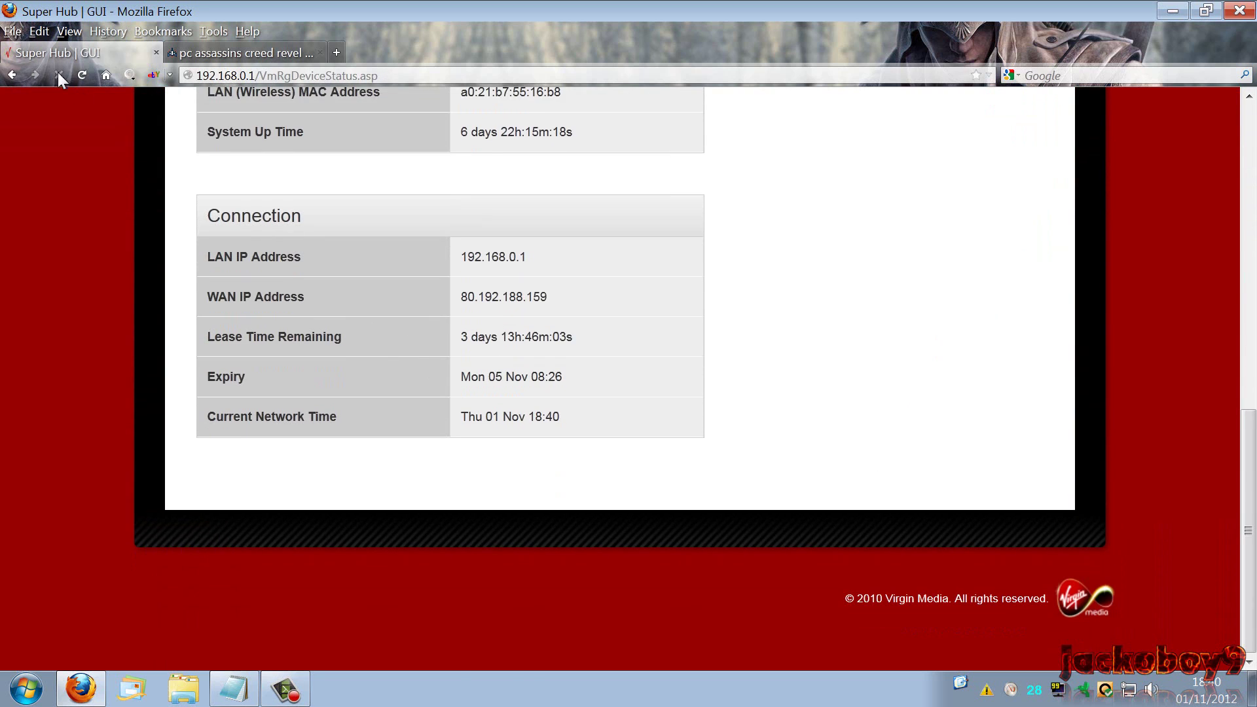
# Step: Review the modem's Network Status tables
pyautogui.click(10, 75)
pyautogui.scroll(-3, 452, 437)
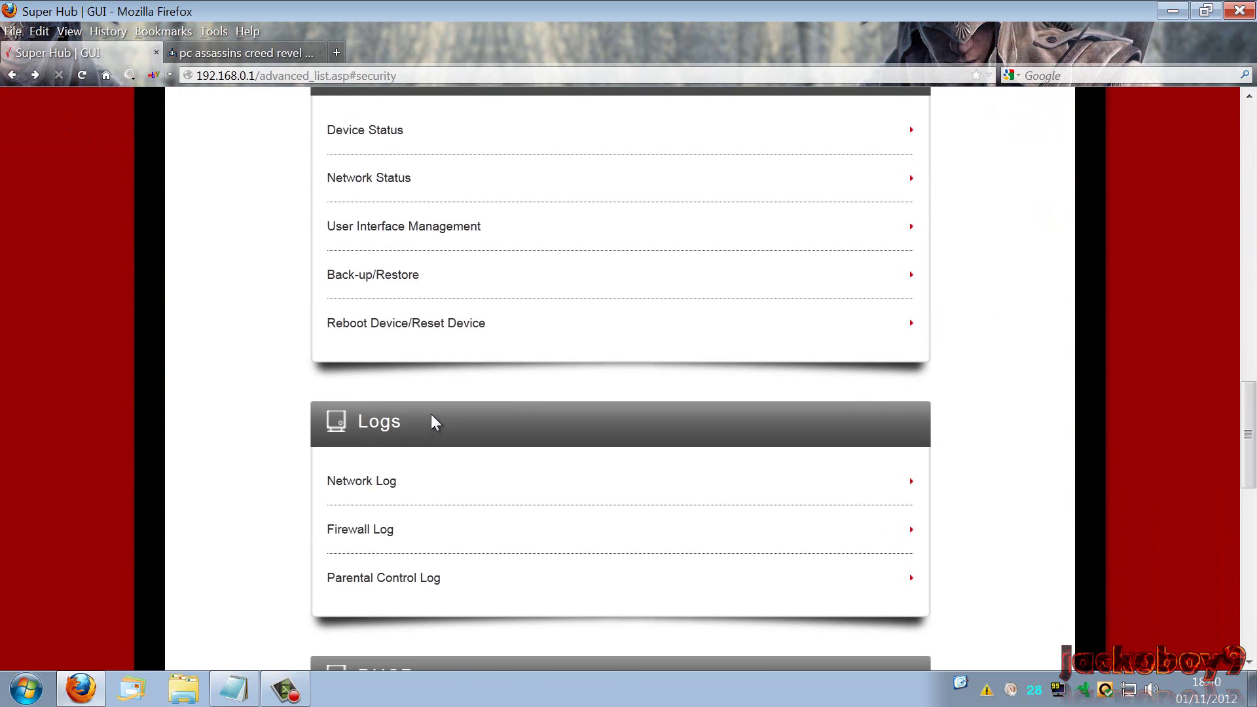
pyautogui.click(386, 193)
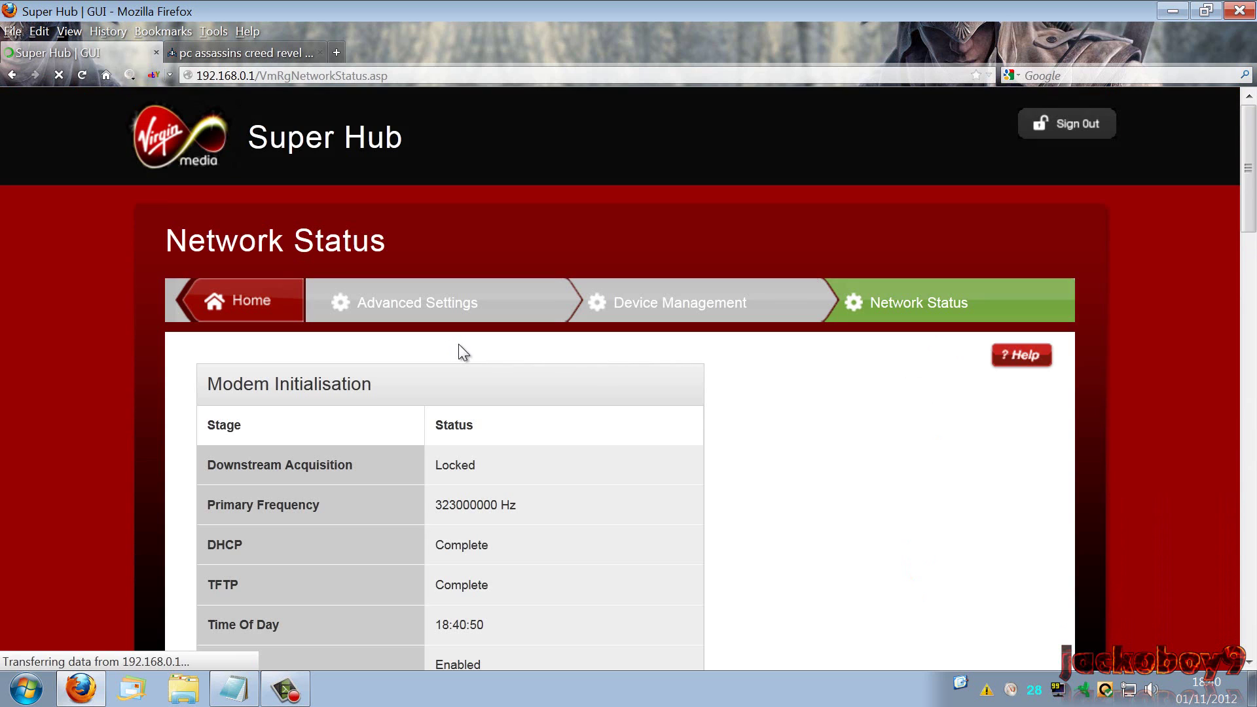
pyautogui.scroll(-2, 458, 354)
pyautogui.scroll(-9, 463, 366)
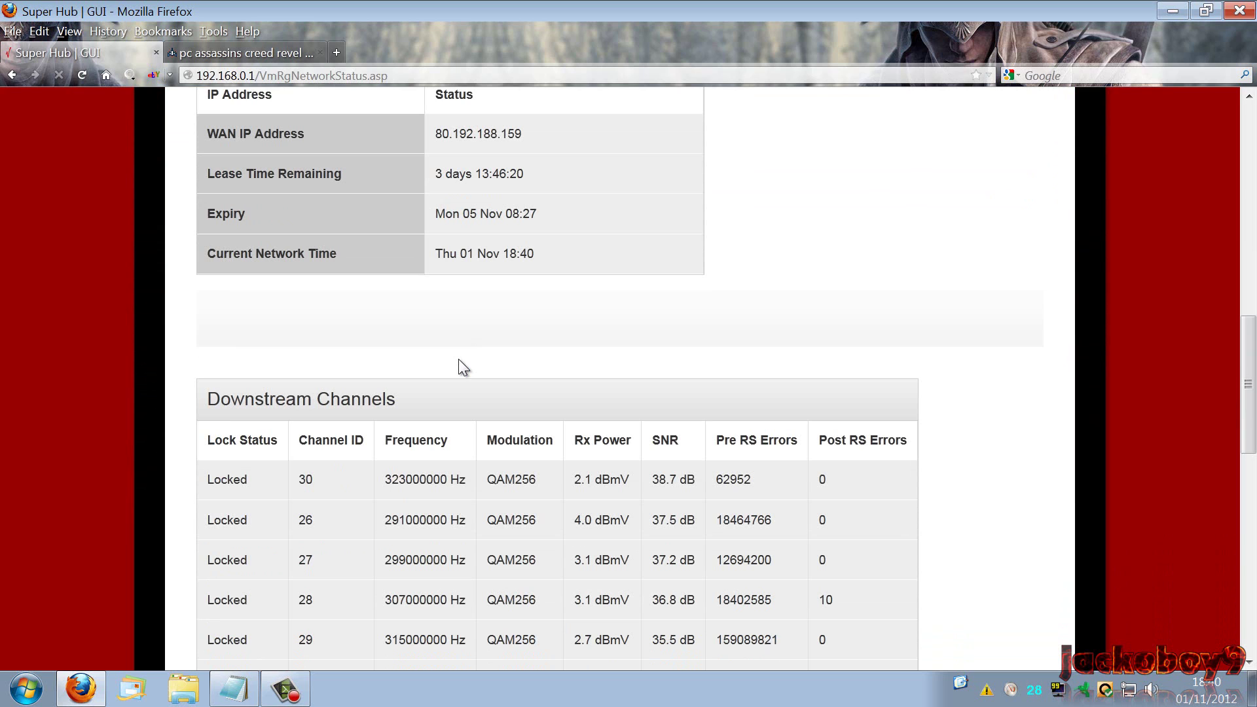
pyautogui.scroll(-3, 459, 360)
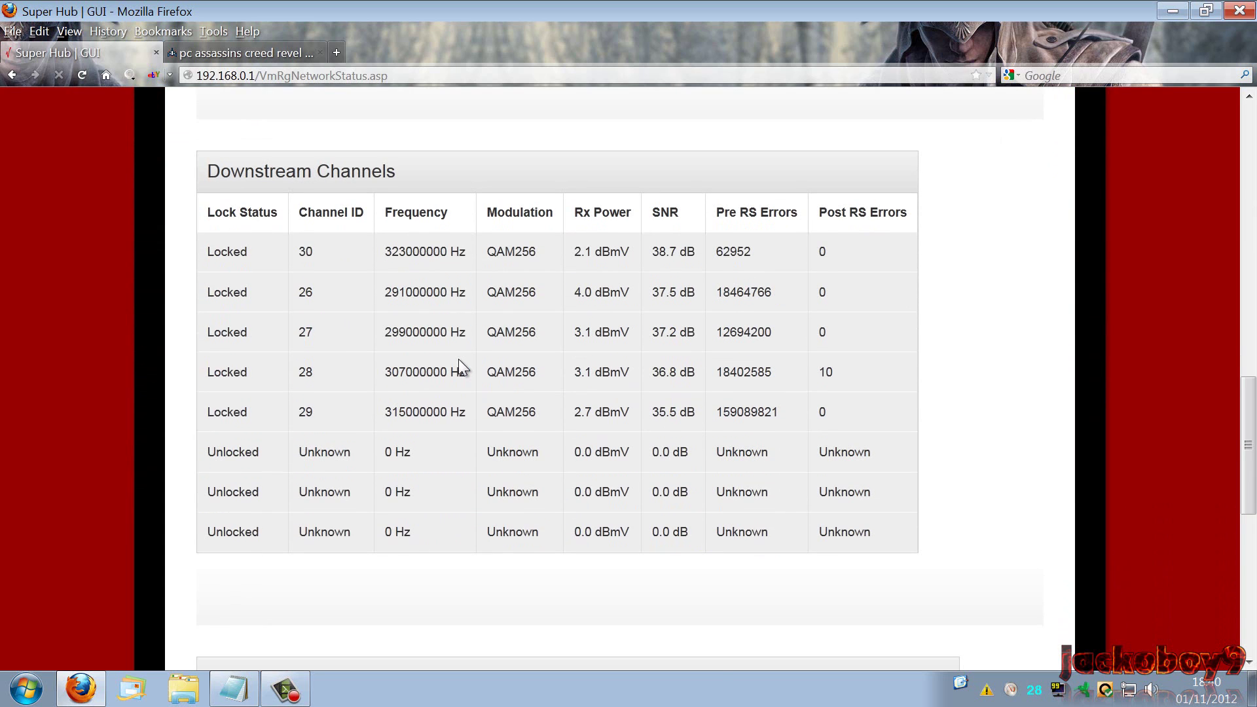
# Step: Go back to Advanced Settings and reopen the DMZ page
pyautogui.click(15, 75)
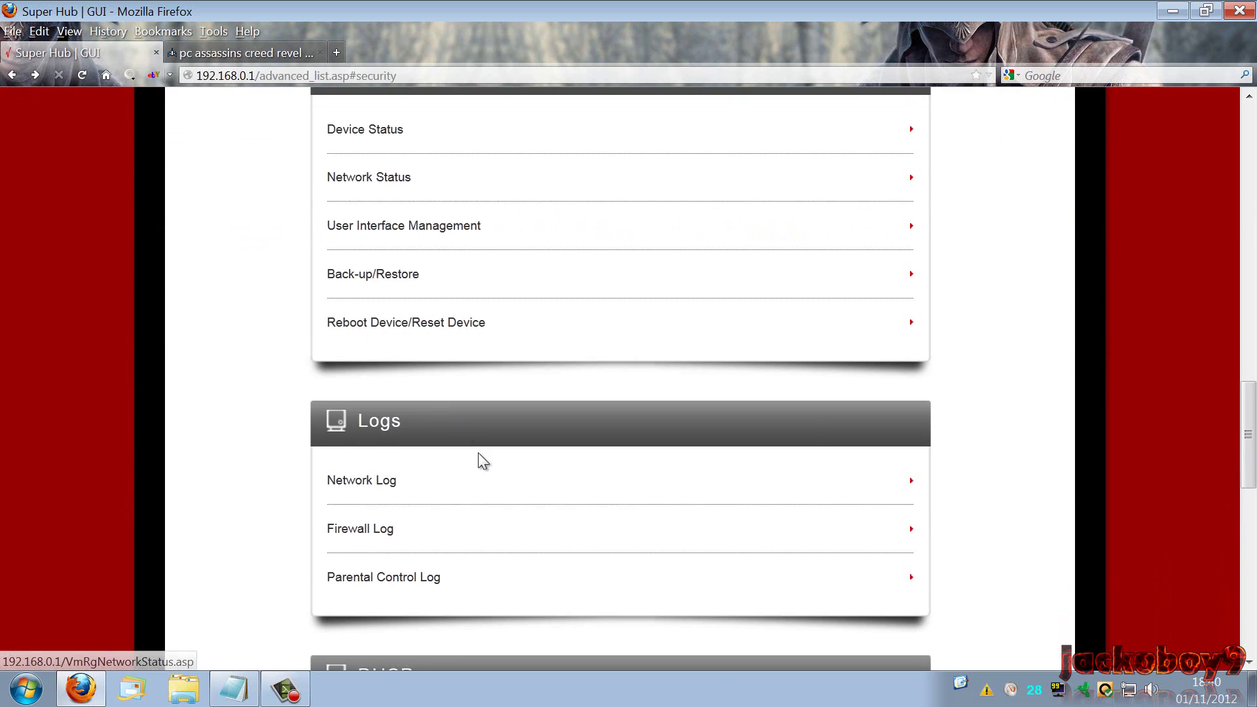
pyautogui.scroll(-5, 480, 445)
pyautogui.scroll(12, 487, 425)
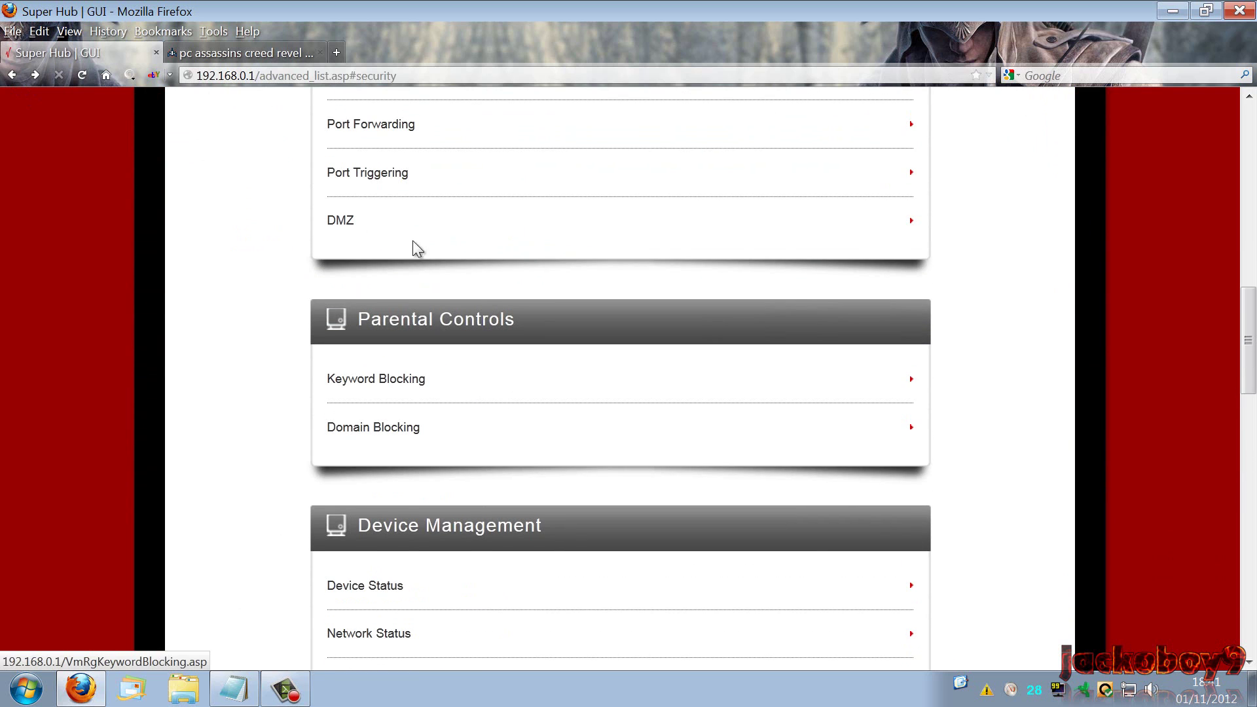
pyautogui.click(390, 208)
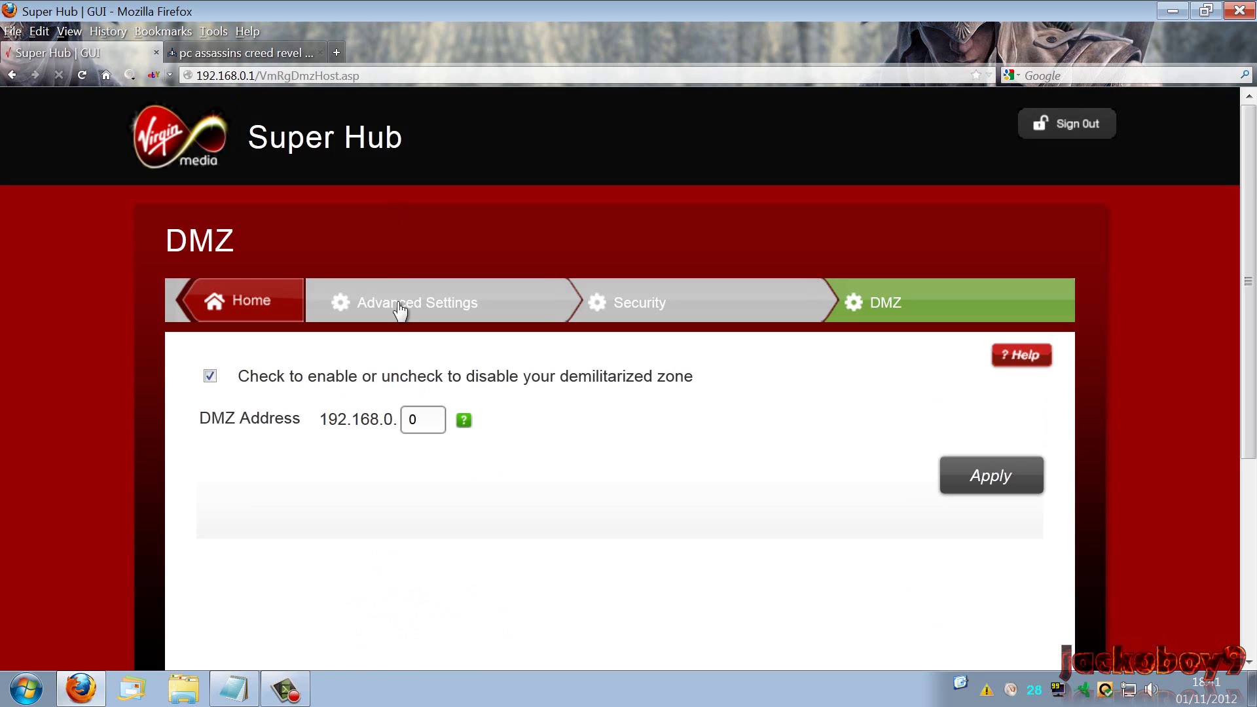
# Step: Select the DMZ address's final number, then return to the Security settings list
pyautogui.doubleClick(420, 414)
pyautogui.click(646, 319)
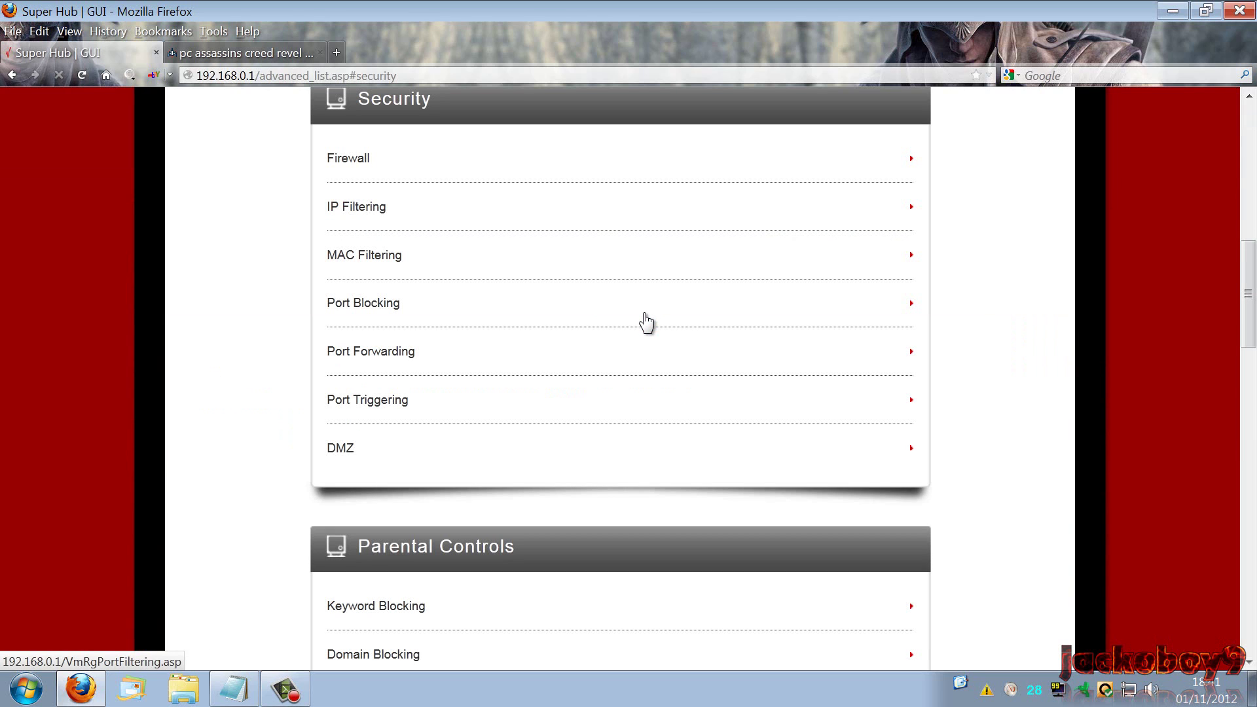
# Step: Reread the open NAT notes, highlighting '(4)' and 'with', then close Notepad
pyautogui.moveTo(244, 690)
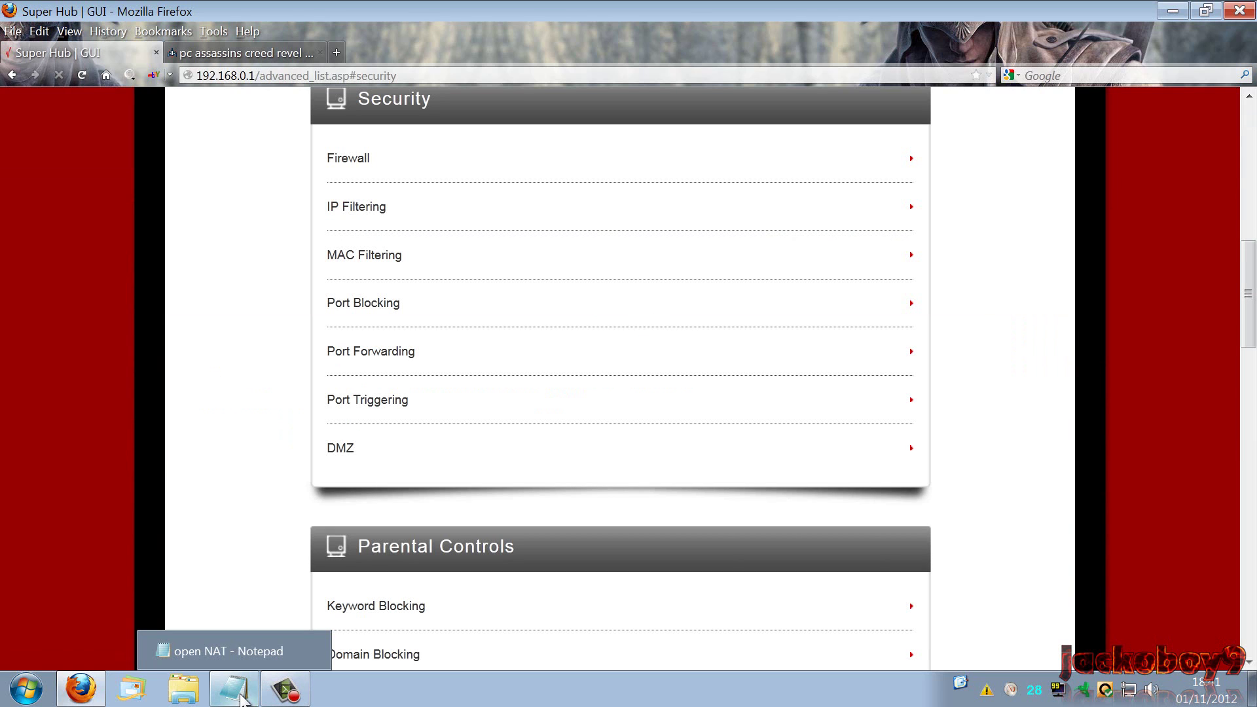
pyautogui.click(243, 657)
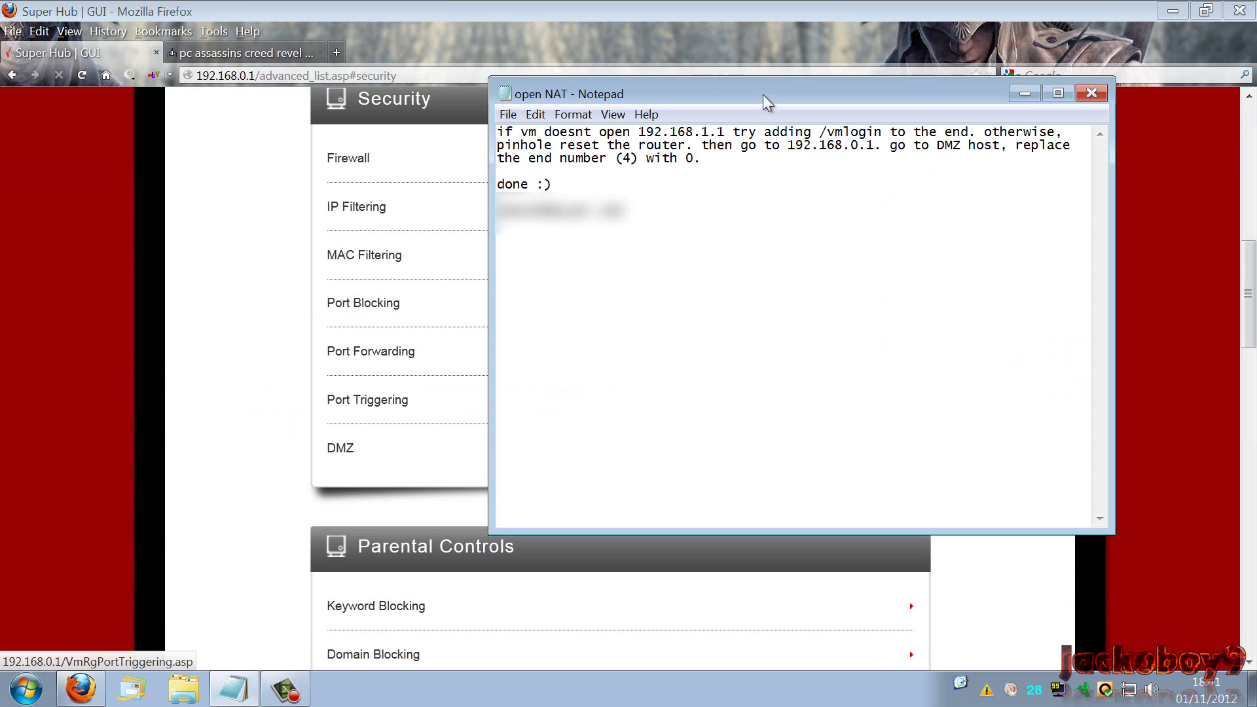
pyautogui.click(806, 71)
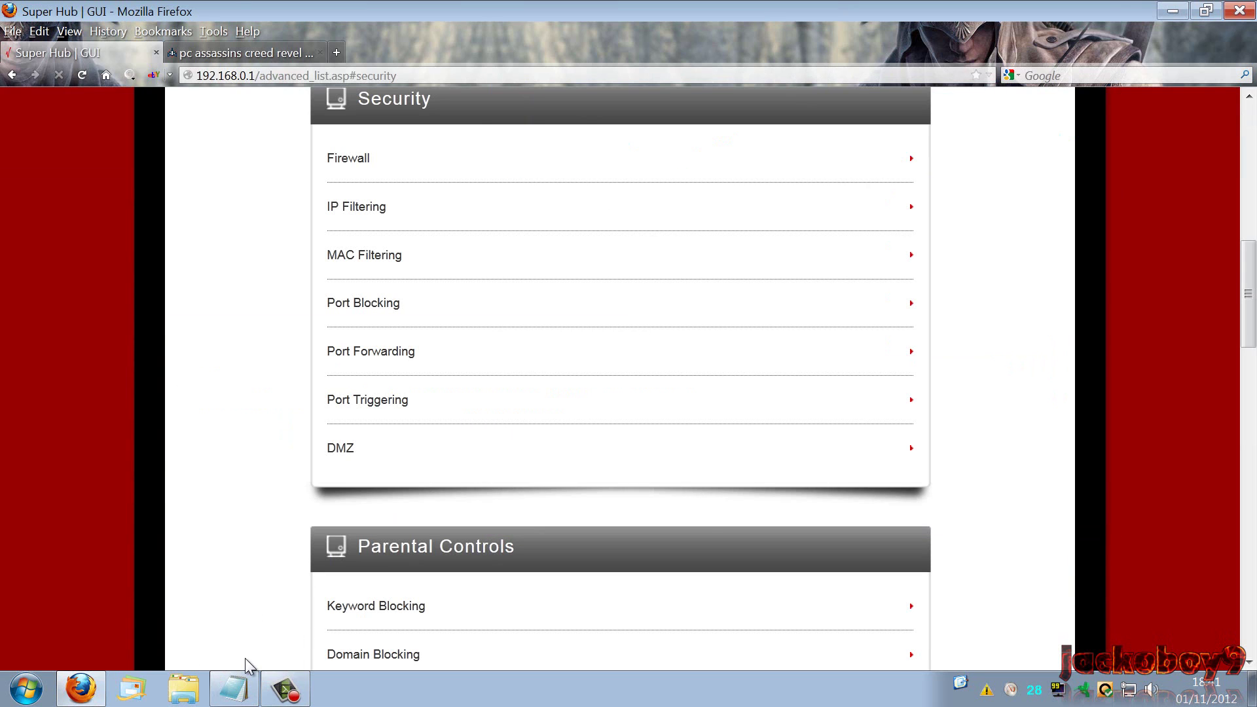
pyautogui.click(226, 694)
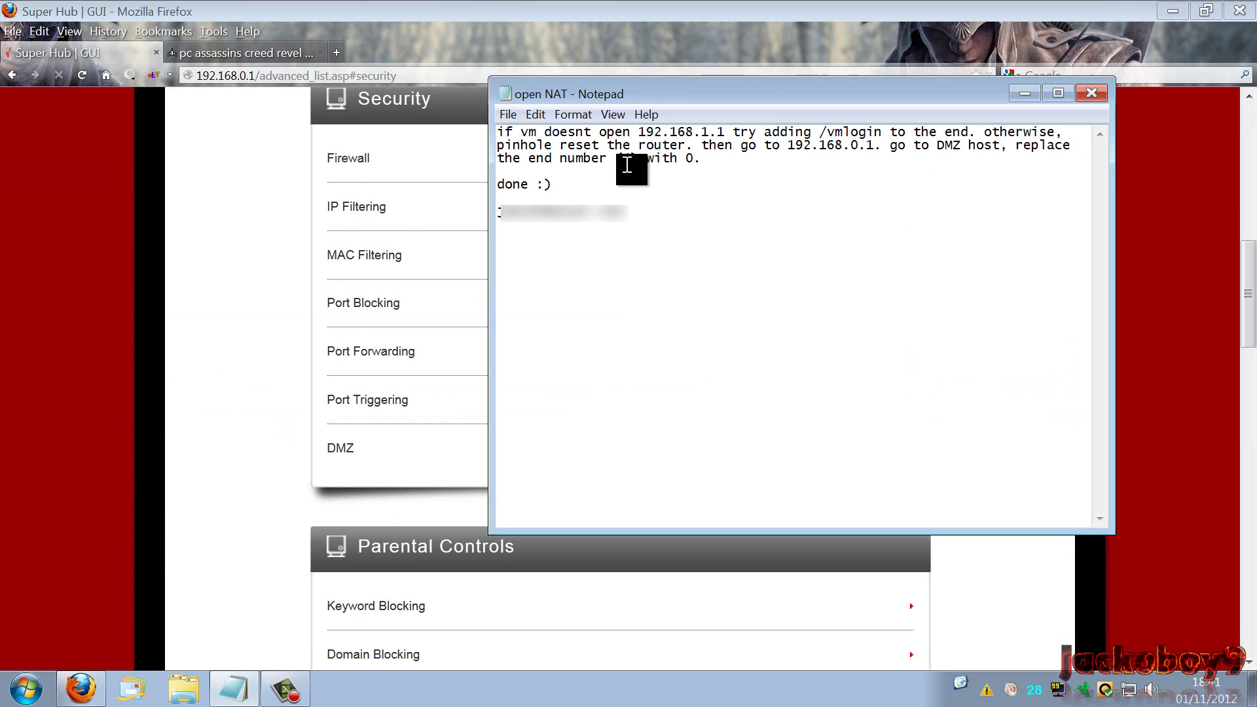
pyautogui.moveTo(616, 158); pyautogui.dragTo(639, 157)
pyautogui.moveTo(646, 157); pyautogui.dragTo(684, 157)
pyautogui.click(1088, 94)
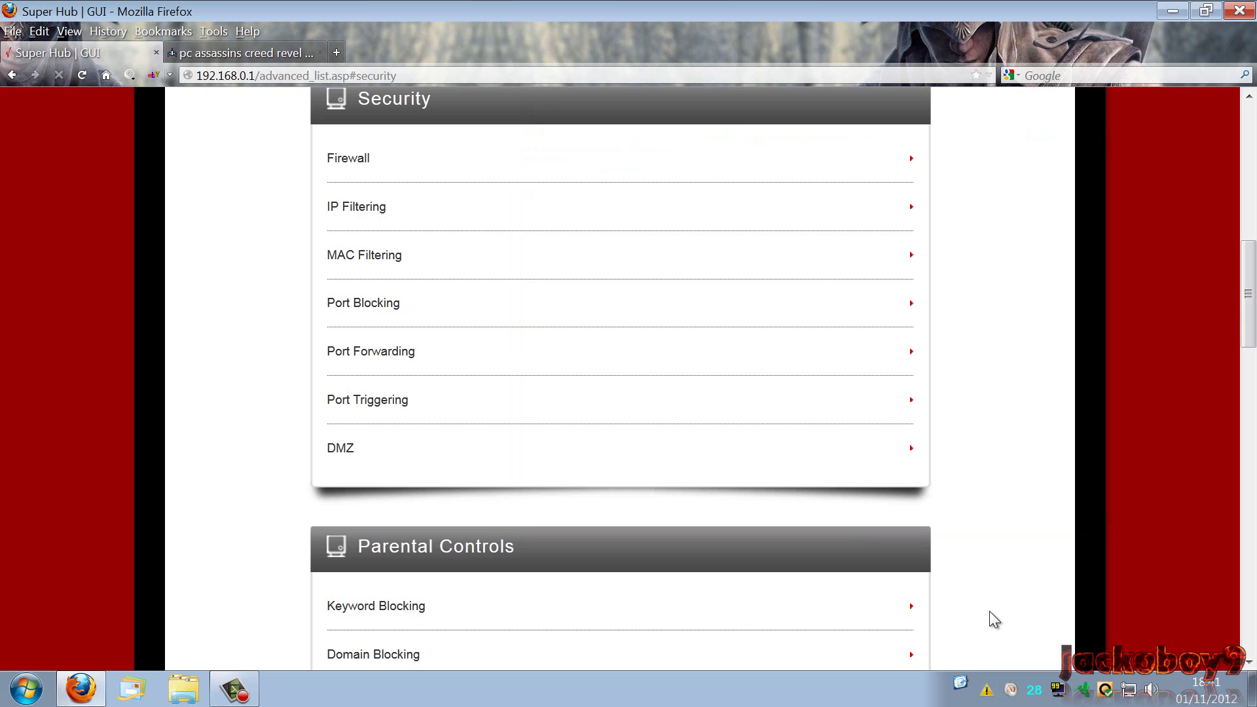
# Step: Check AssassinsCreedIIGame's access is Auto in Norton's Firewall Program Rules, then close them
pyautogui.scroll(5, 991, 556)
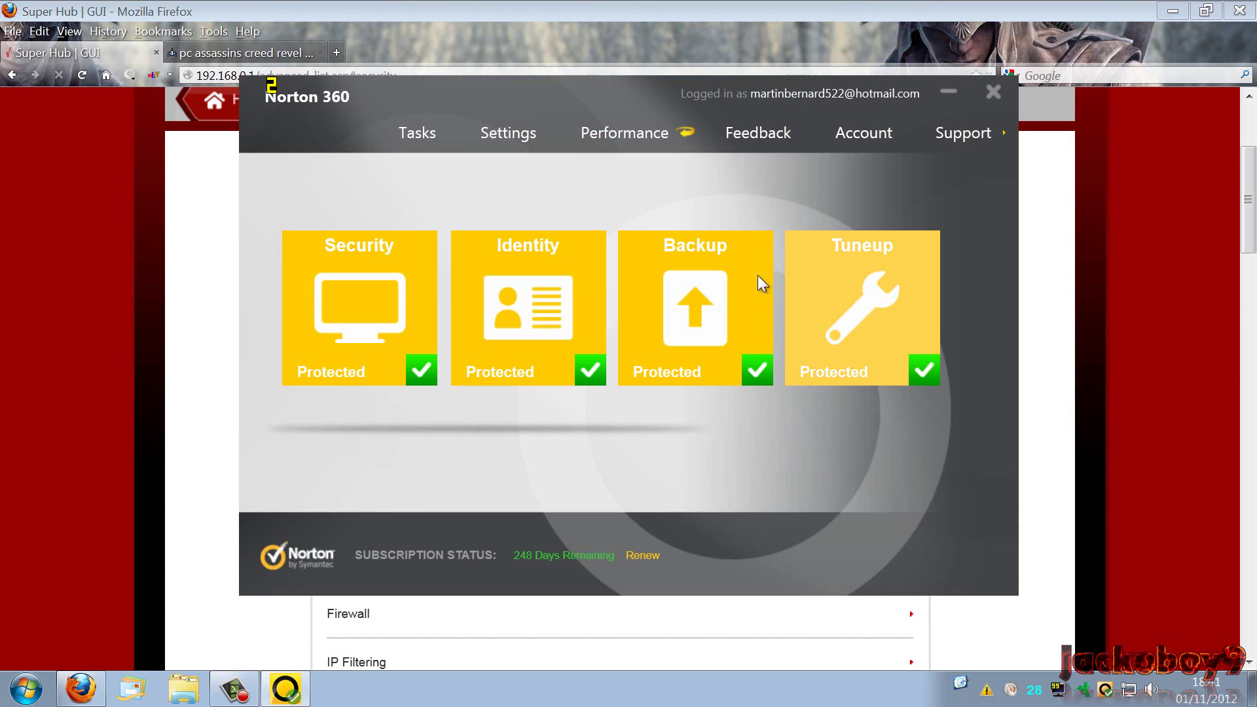
pyautogui.click(502, 135)
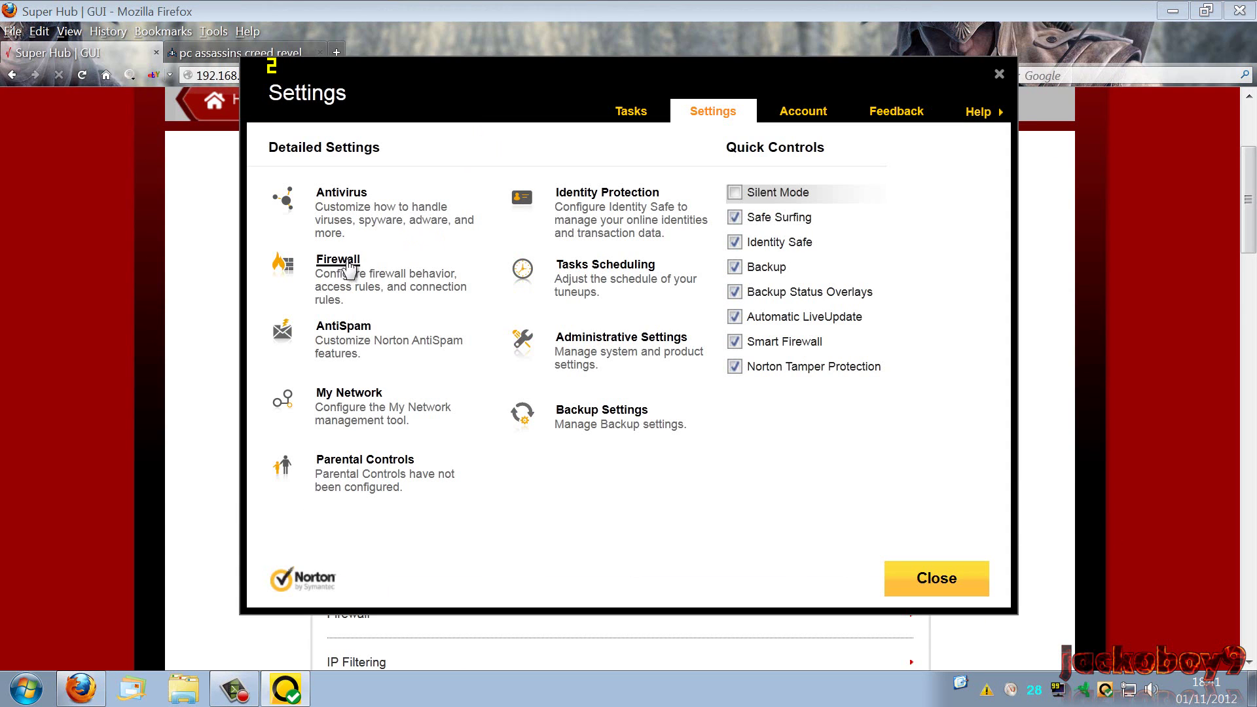
pyautogui.click(339, 259)
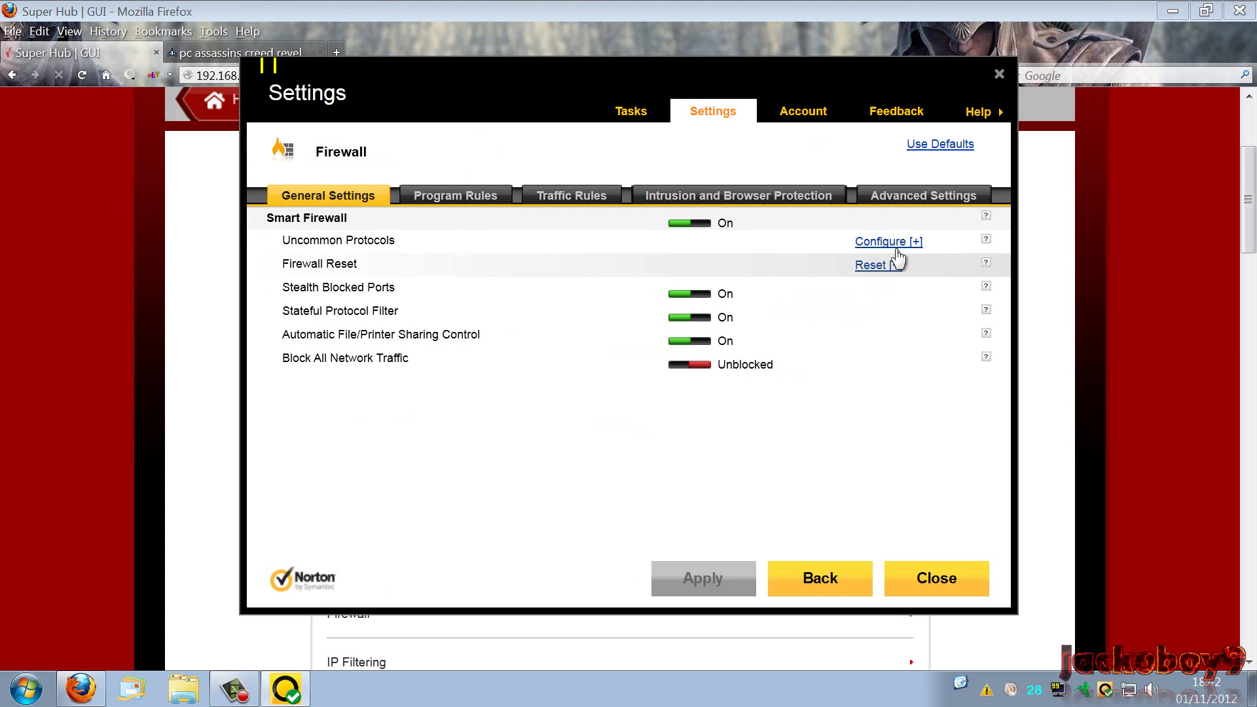
pyautogui.click(439, 199)
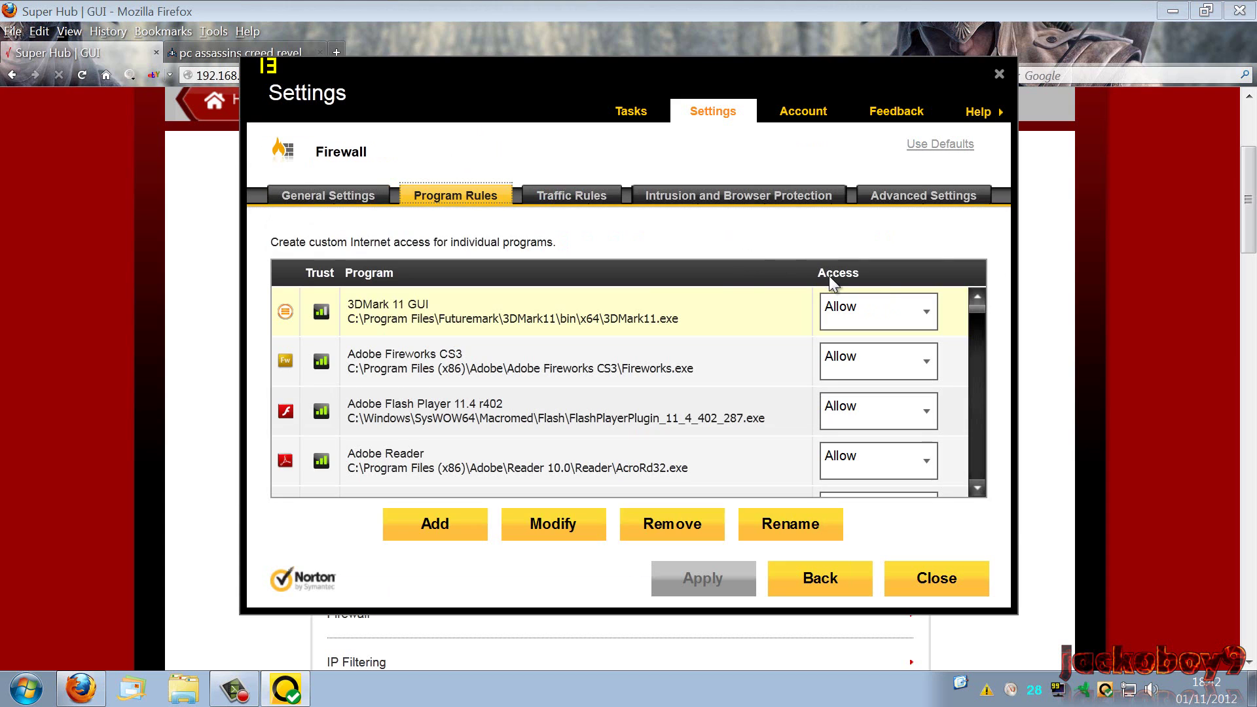
pyautogui.click(977, 307)
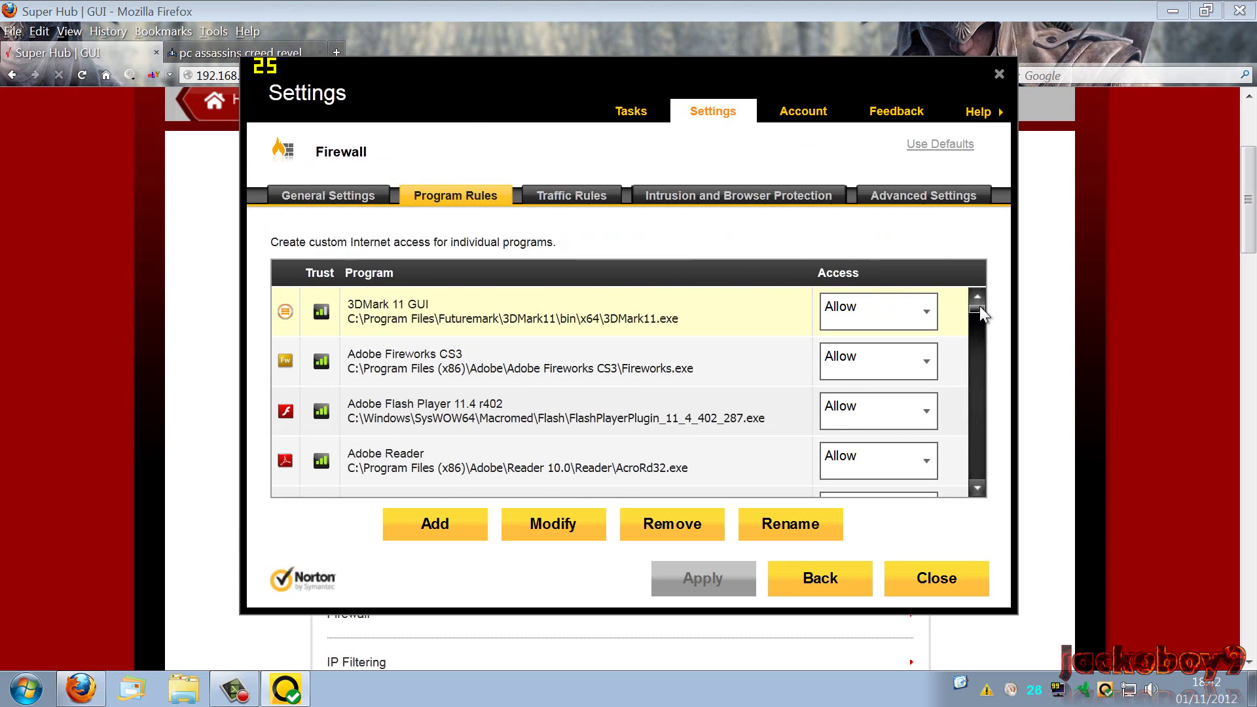
pyautogui.moveTo(979, 305); pyautogui.dragTo(983, 320)
pyautogui.click(902, 331)
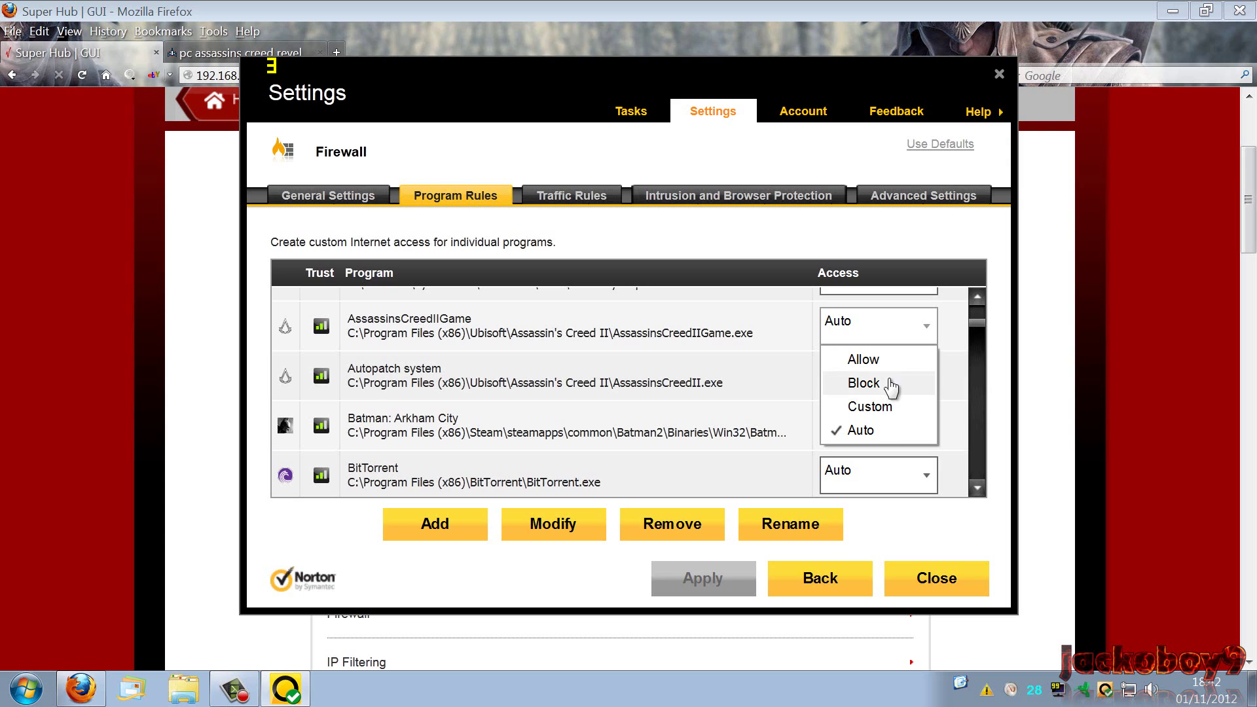
pyautogui.click(933, 575)
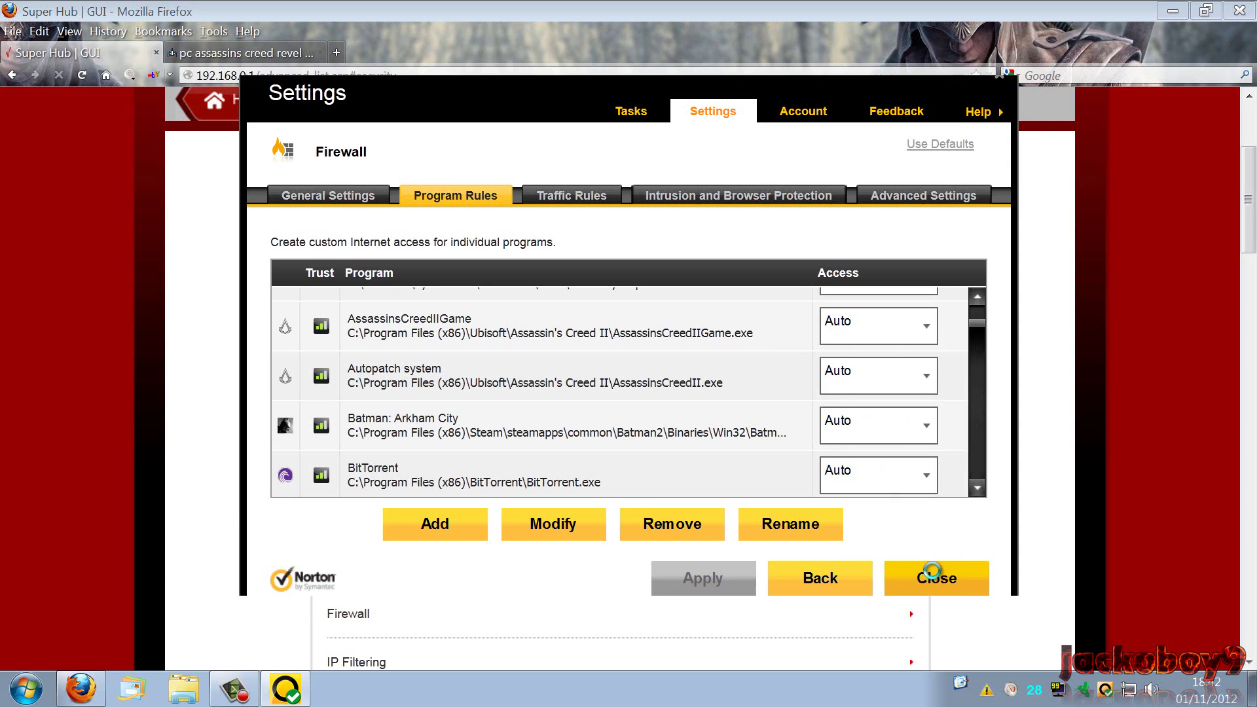
# Step: Close Norton 360 and look over the Primary Wireless Network (SSID1) settings
pyautogui.click(990, 91)
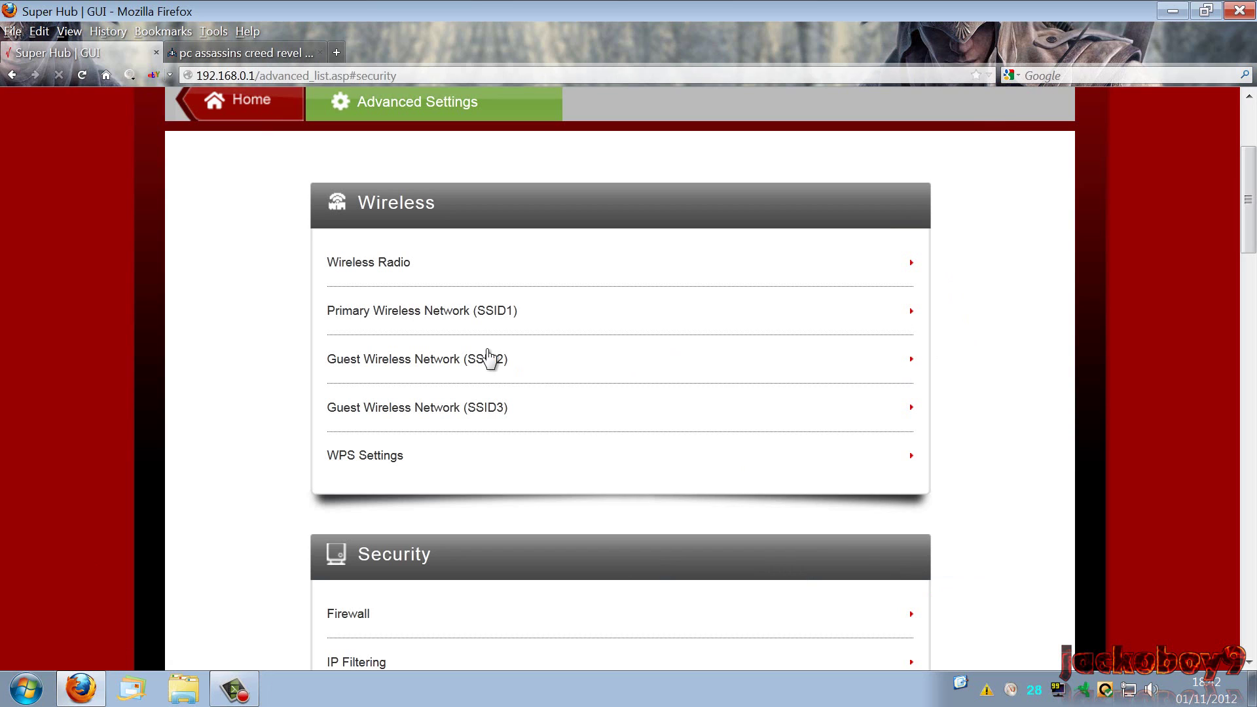
pyautogui.click(485, 318)
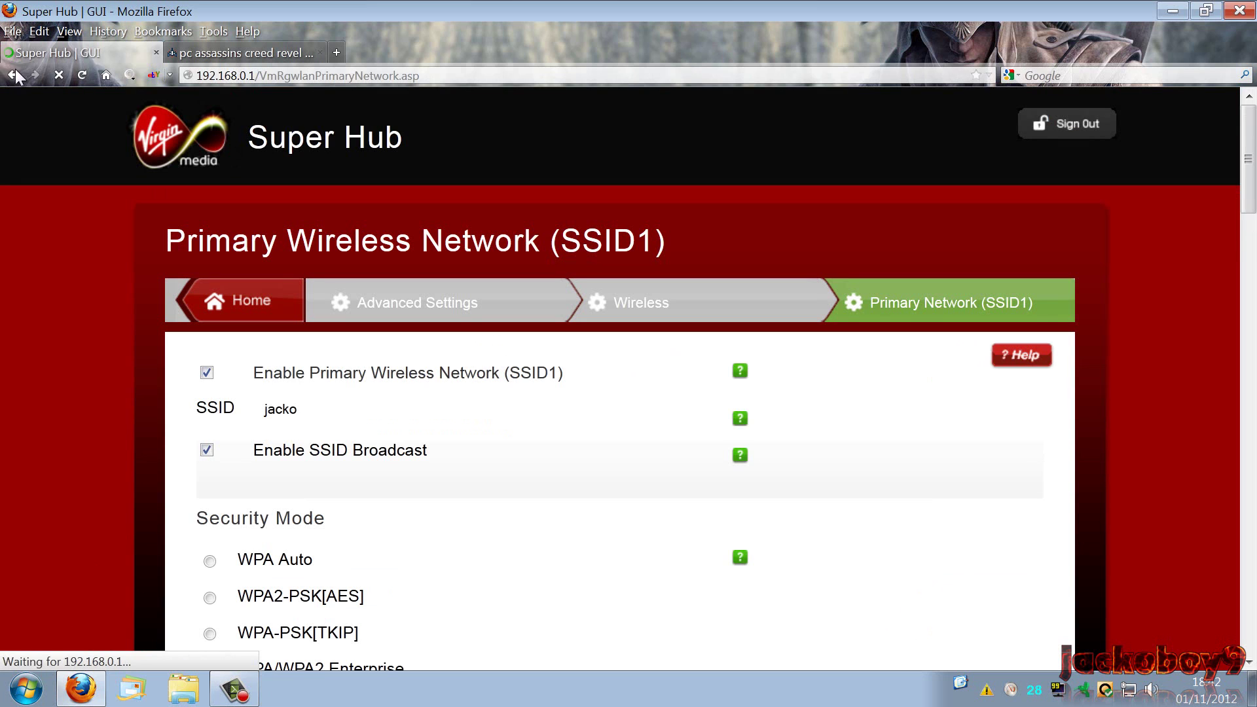
pyautogui.scroll(-5, 78, 183)
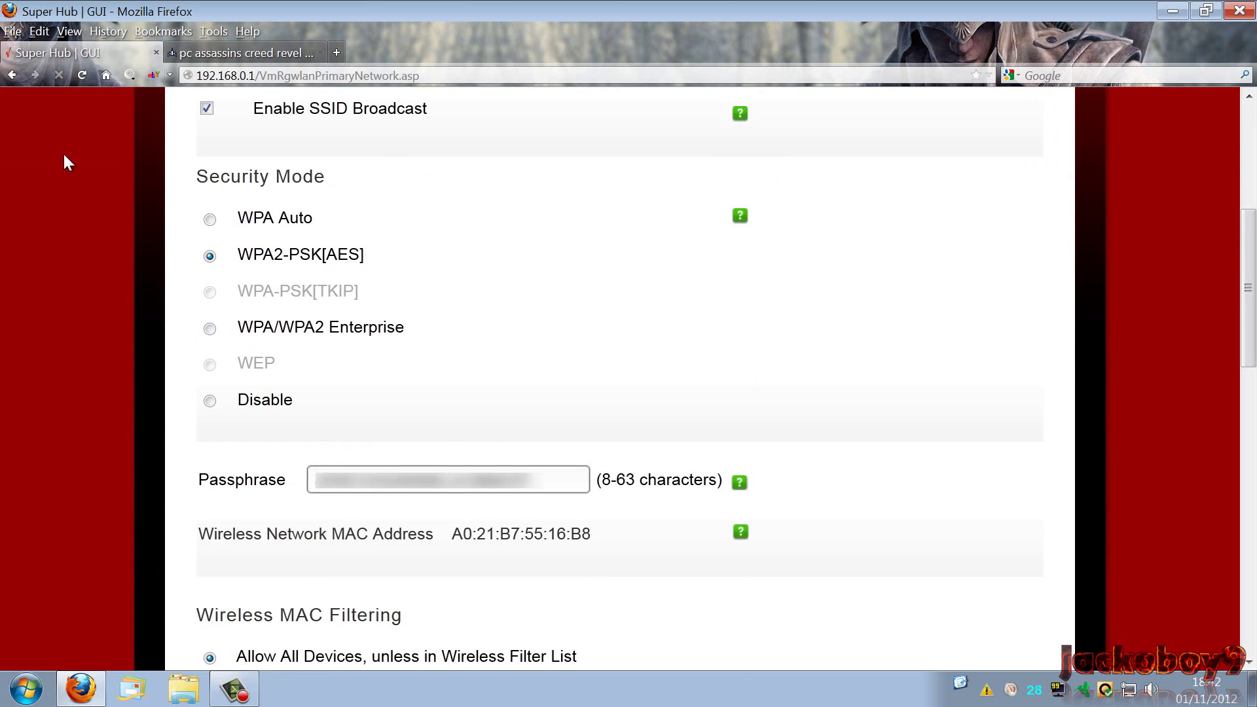
pyautogui.click(13, 74)
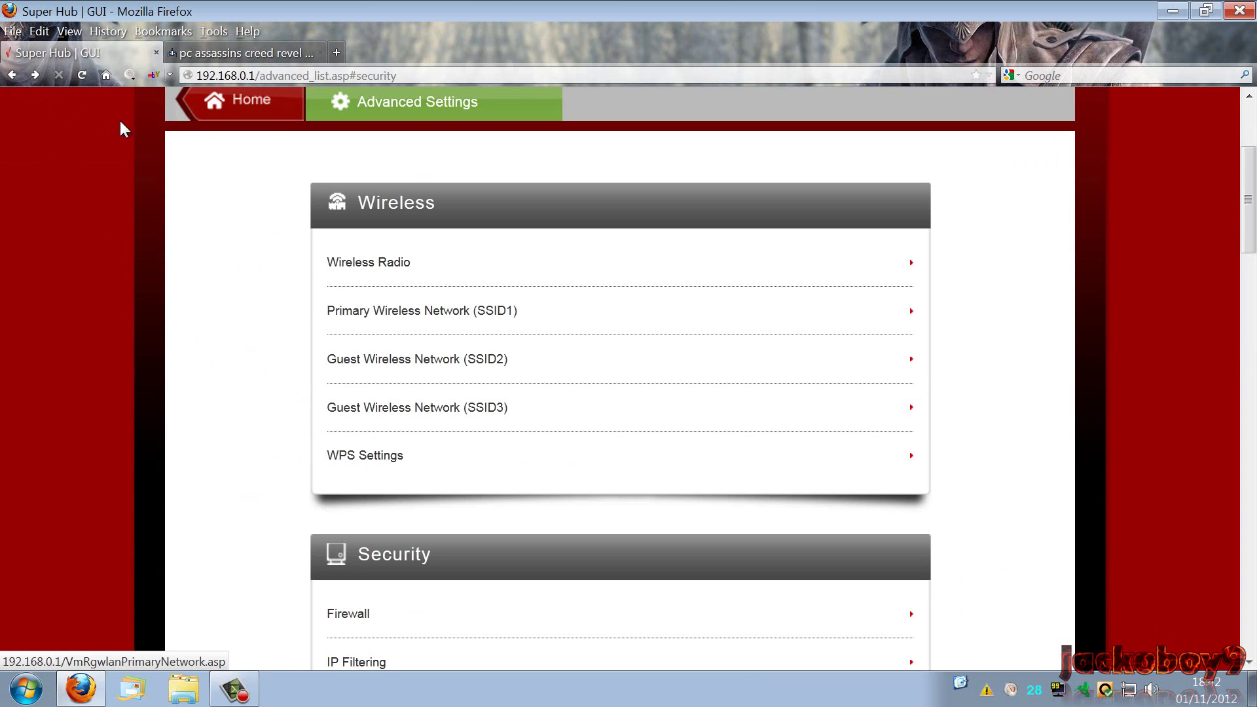
# Step: Close the game search tab and reopen the DMZ page showing address 0
pyautogui.click(320, 52)
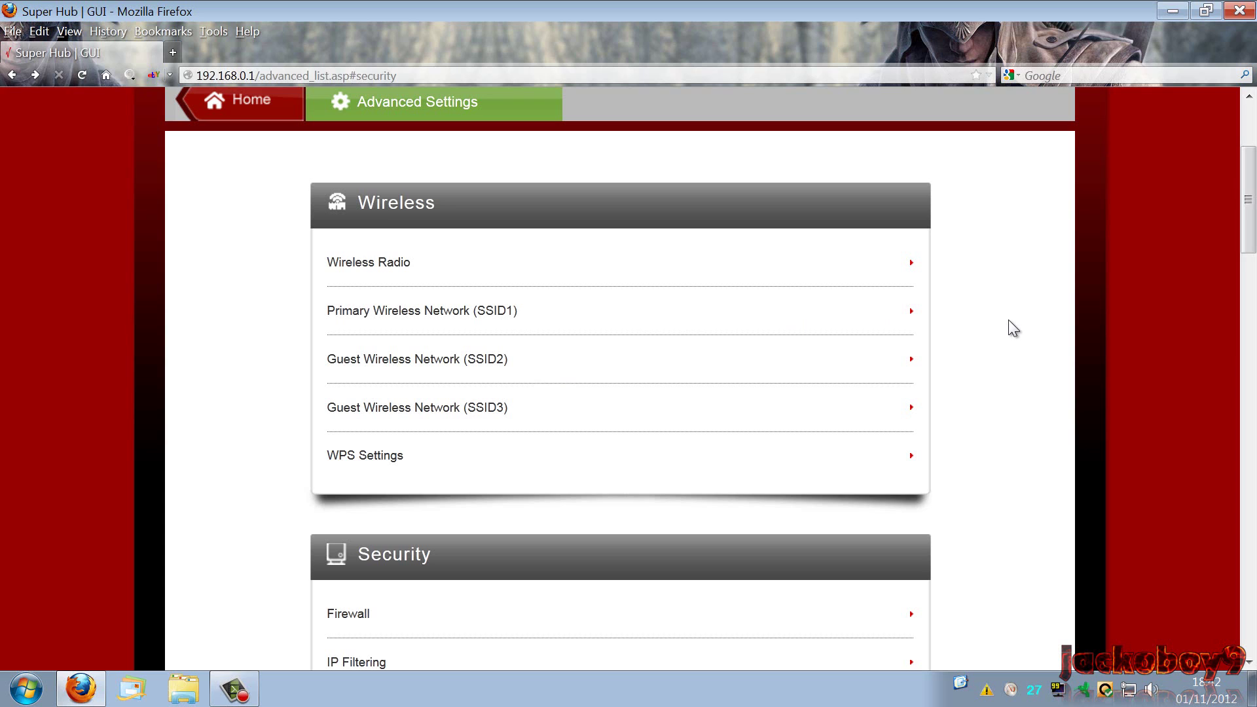
pyautogui.scroll(-3, 736, 275)
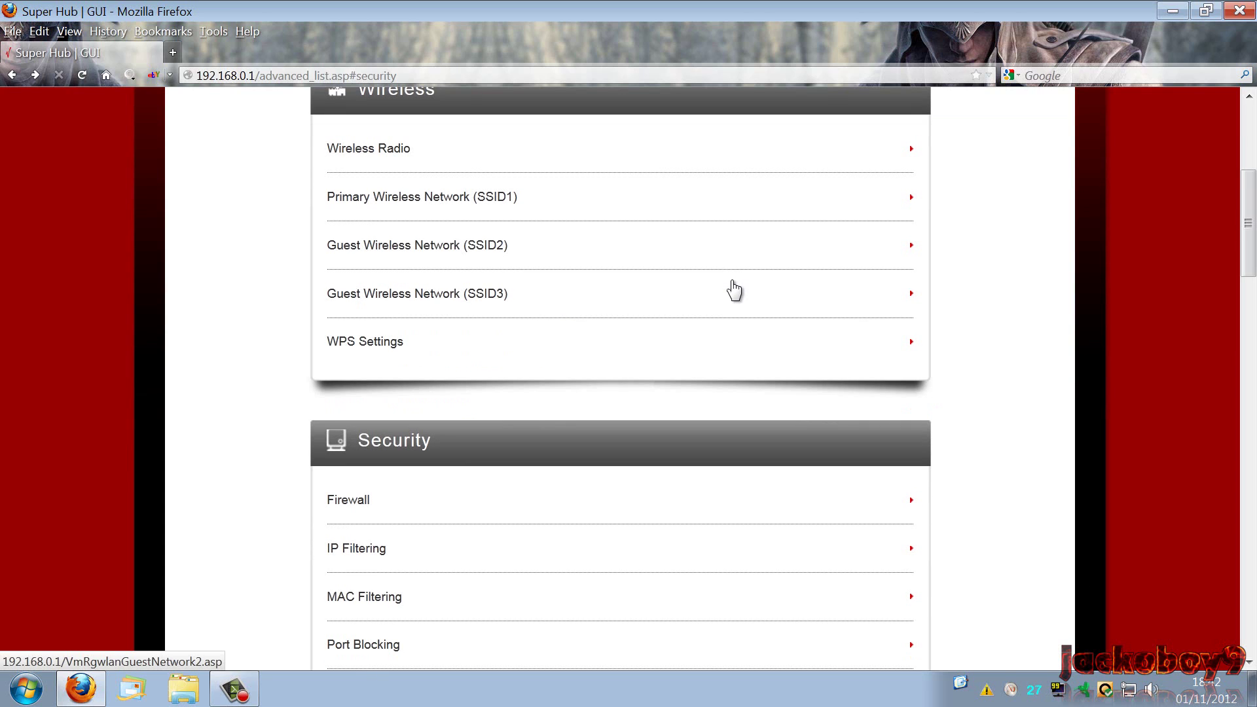
pyautogui.scroll(-9, 682, 317)
pyautogui.click(367, 445)
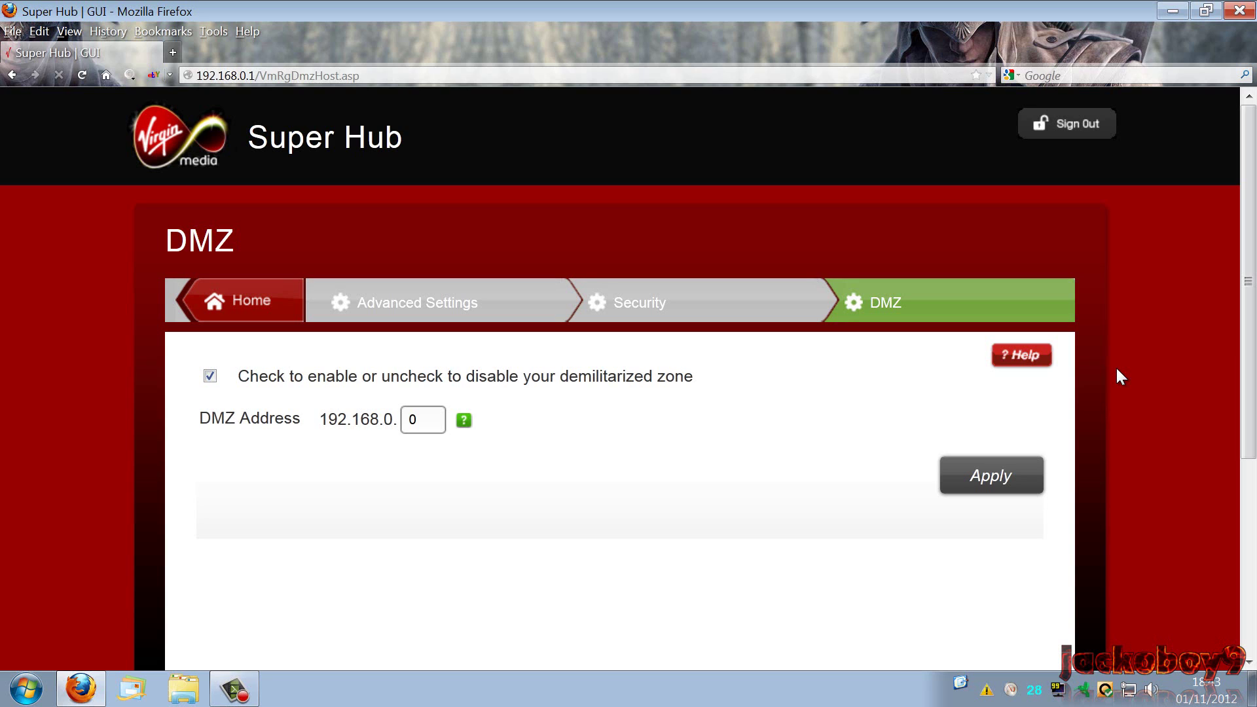
# Step: Go back to the Security list and scroll Advanced Settings up to the Wireless section
pyautogui.click(675, 303)
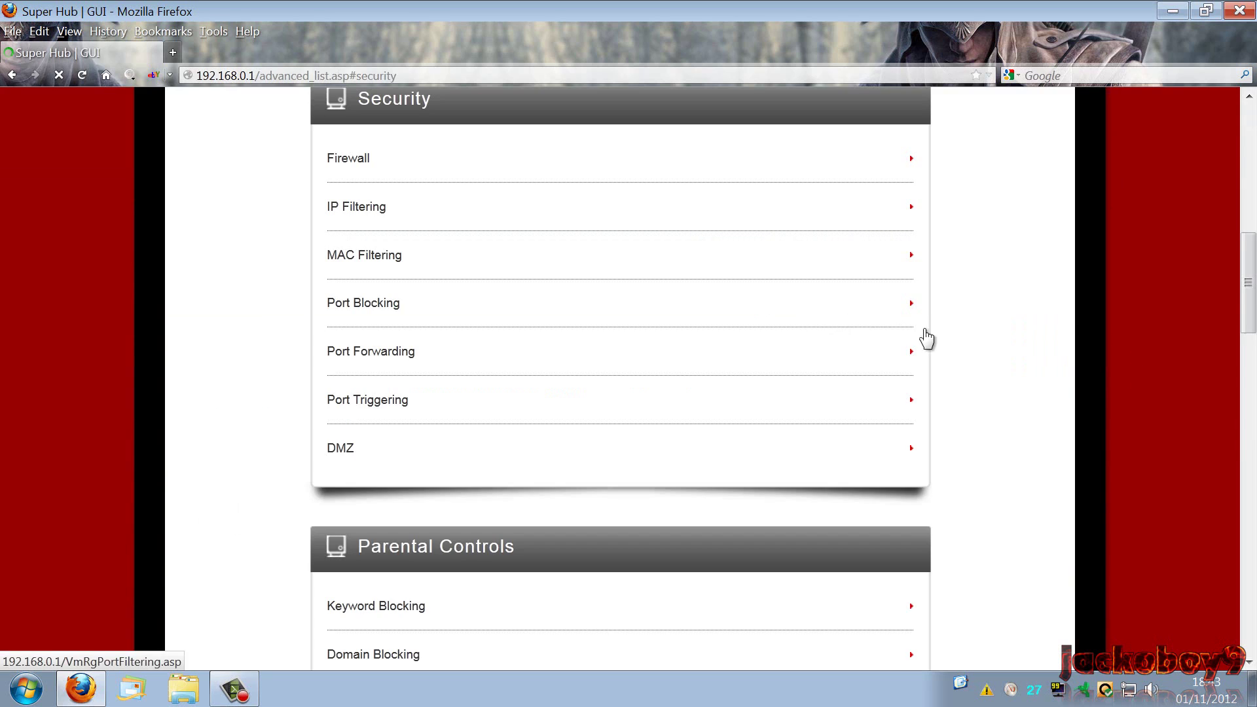
pyautogui.scroll(4, 1250, 275)
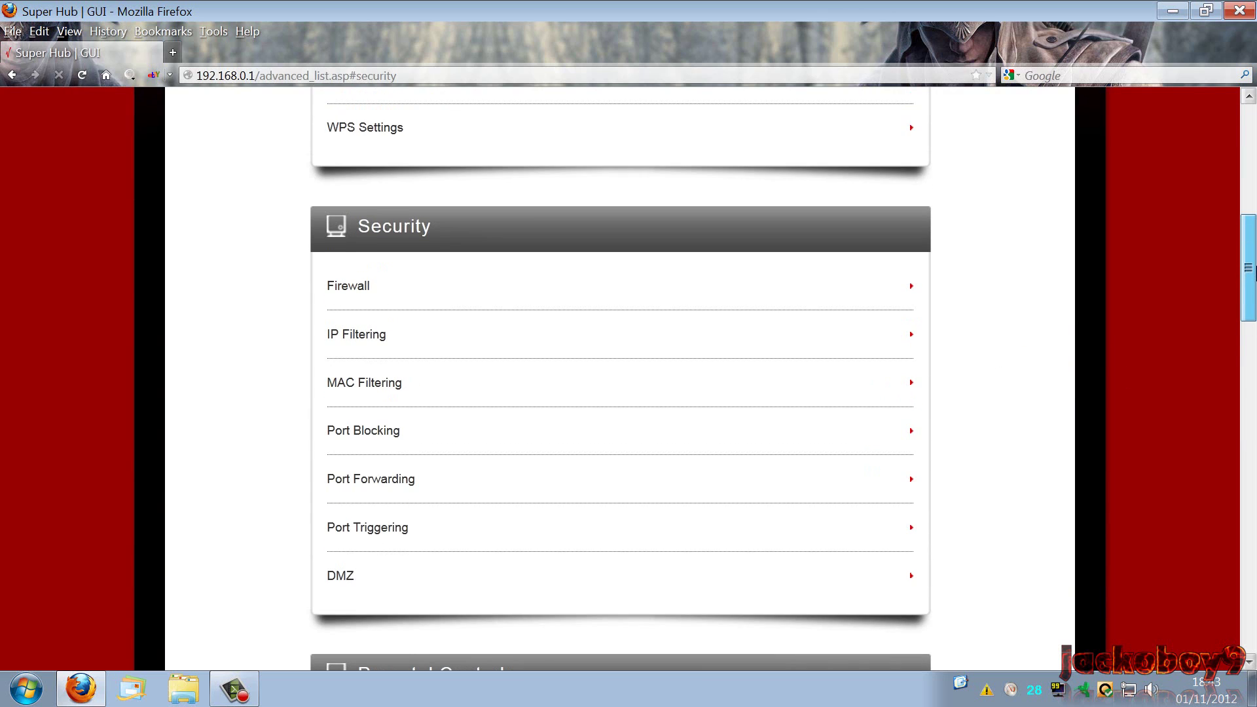
pyautogui.scroll(-2, 1248, 268)
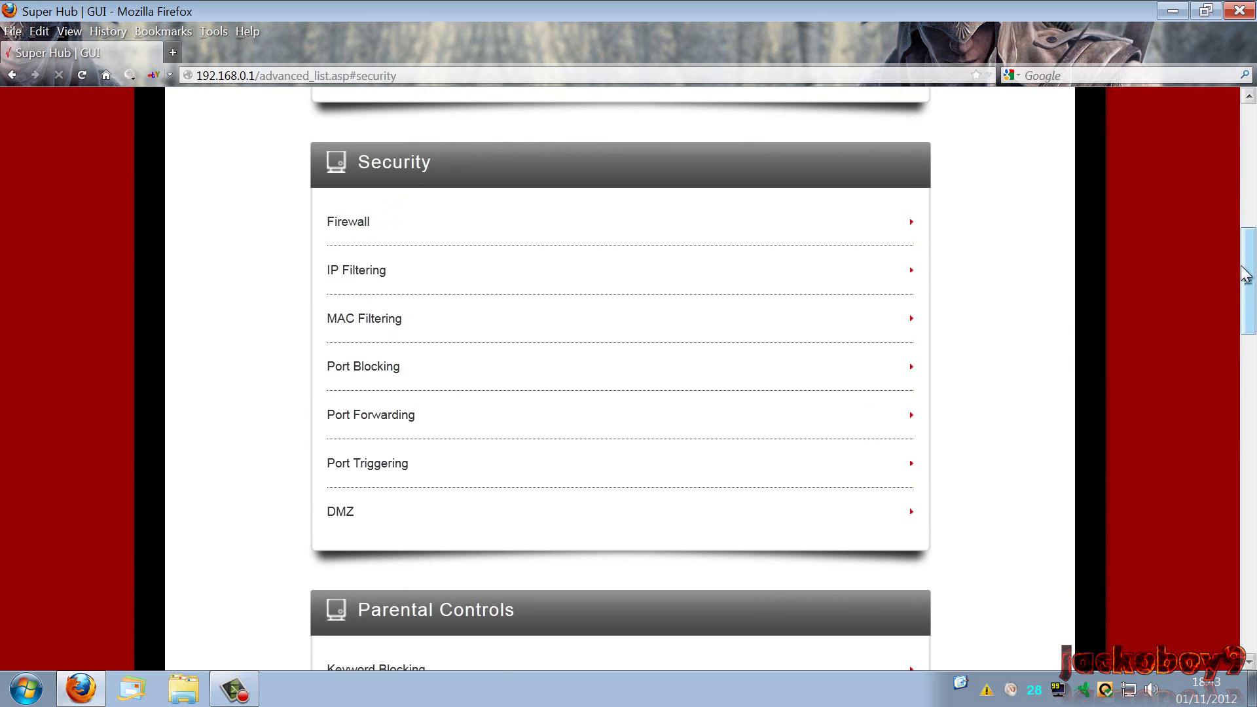
pyautogui.scroll(-2, 1242, 288)
pyautogui.scroll(2, 1242, 288)
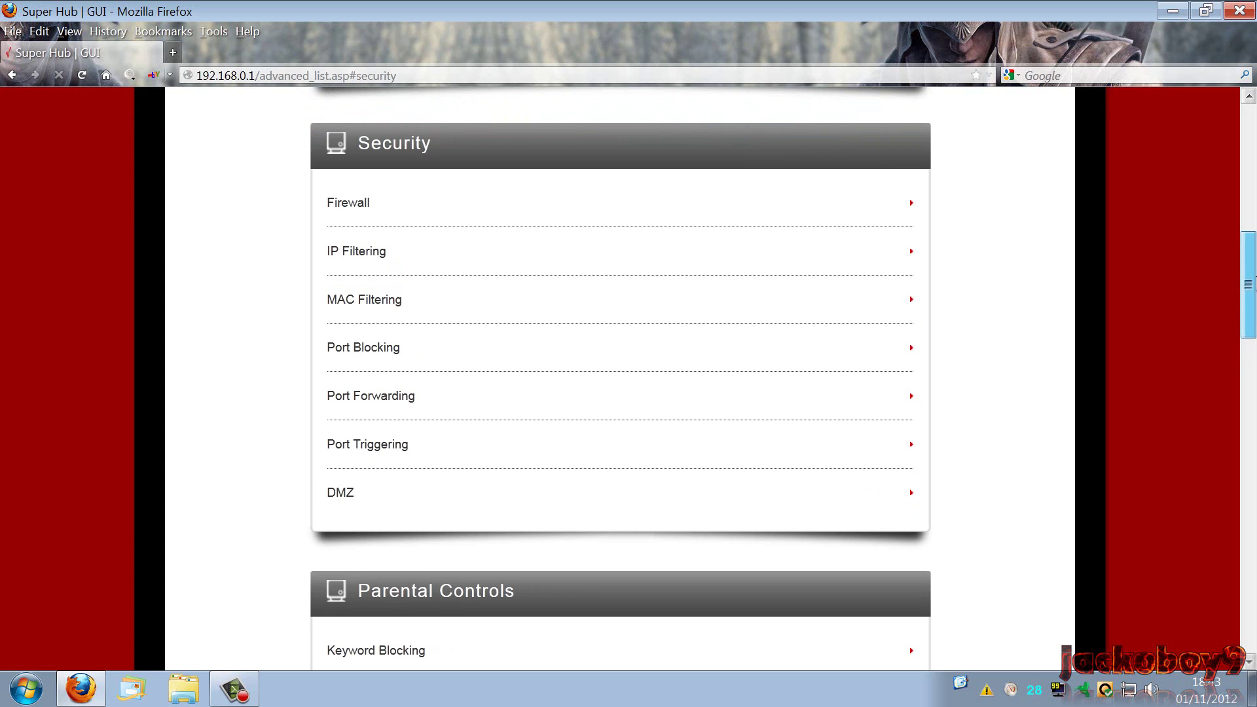
pyautogui.moveTo(1239, 293); pyautogui.dragTo(1239, 217)
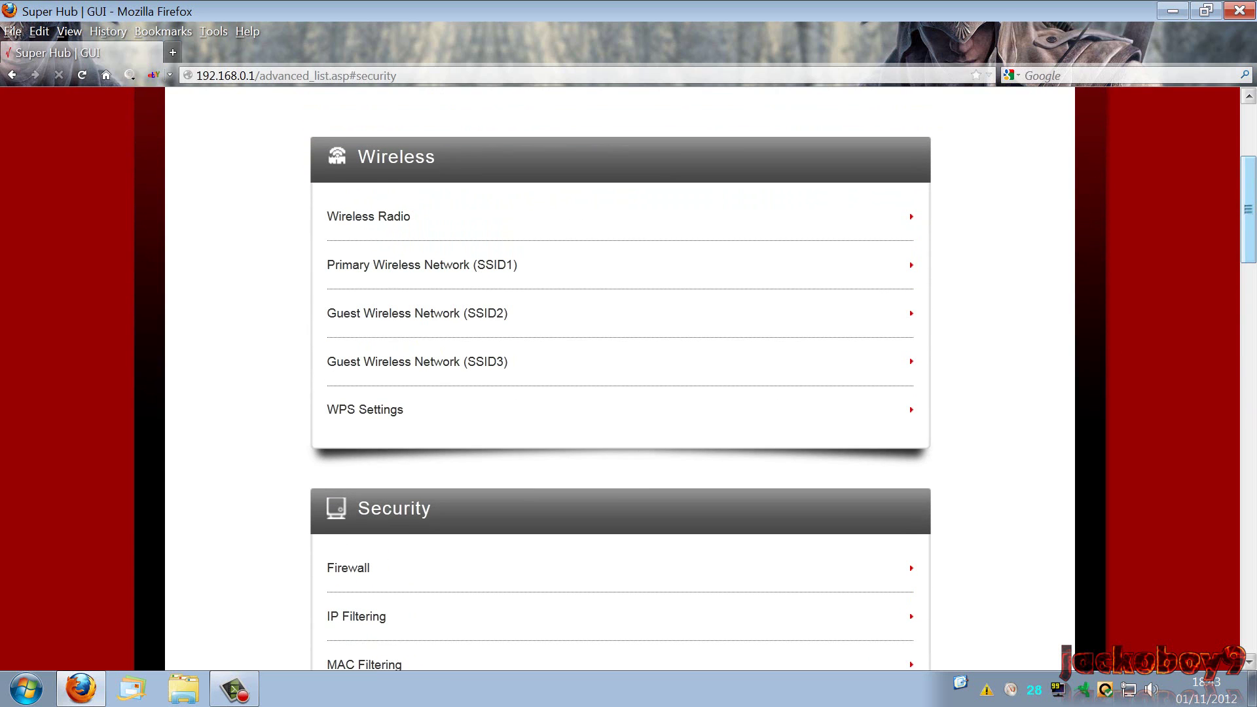